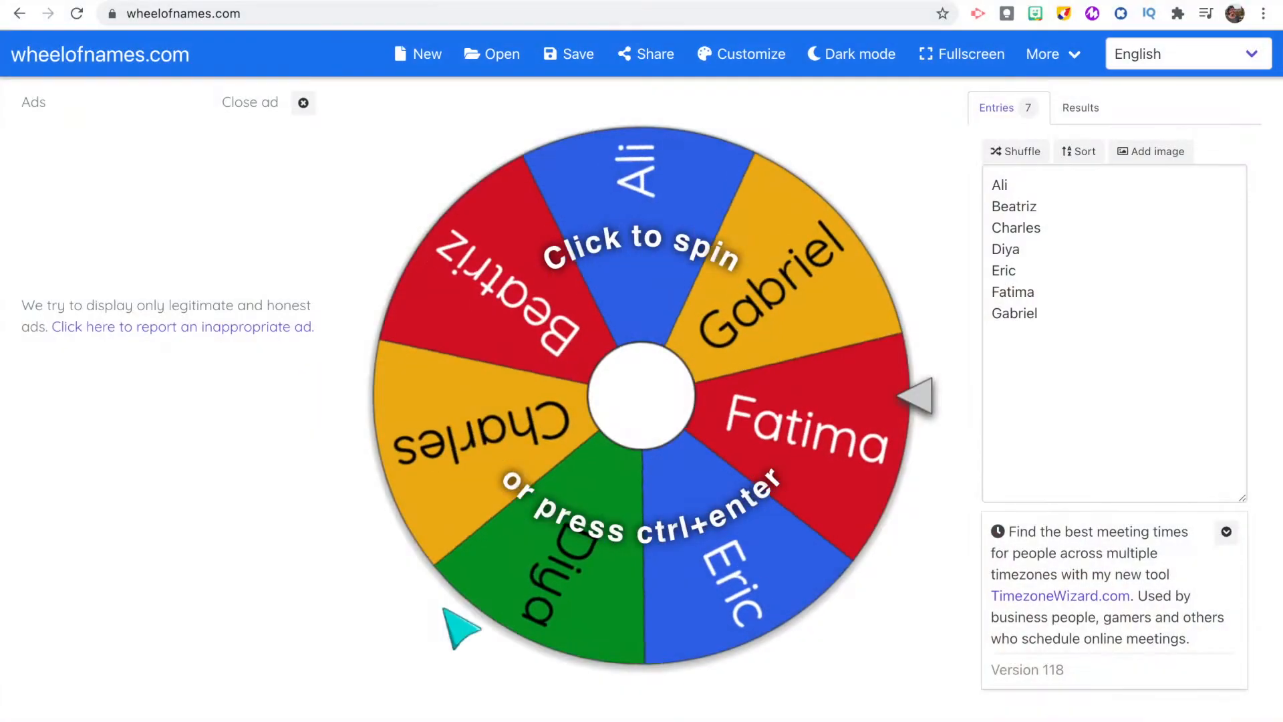
Replace the sample wheel entries with a list of thirteen first names and spin the wheel
{"action": "left_click_drag", "start_coordinate": [1099, 335], "coordinate": [955, 177]}
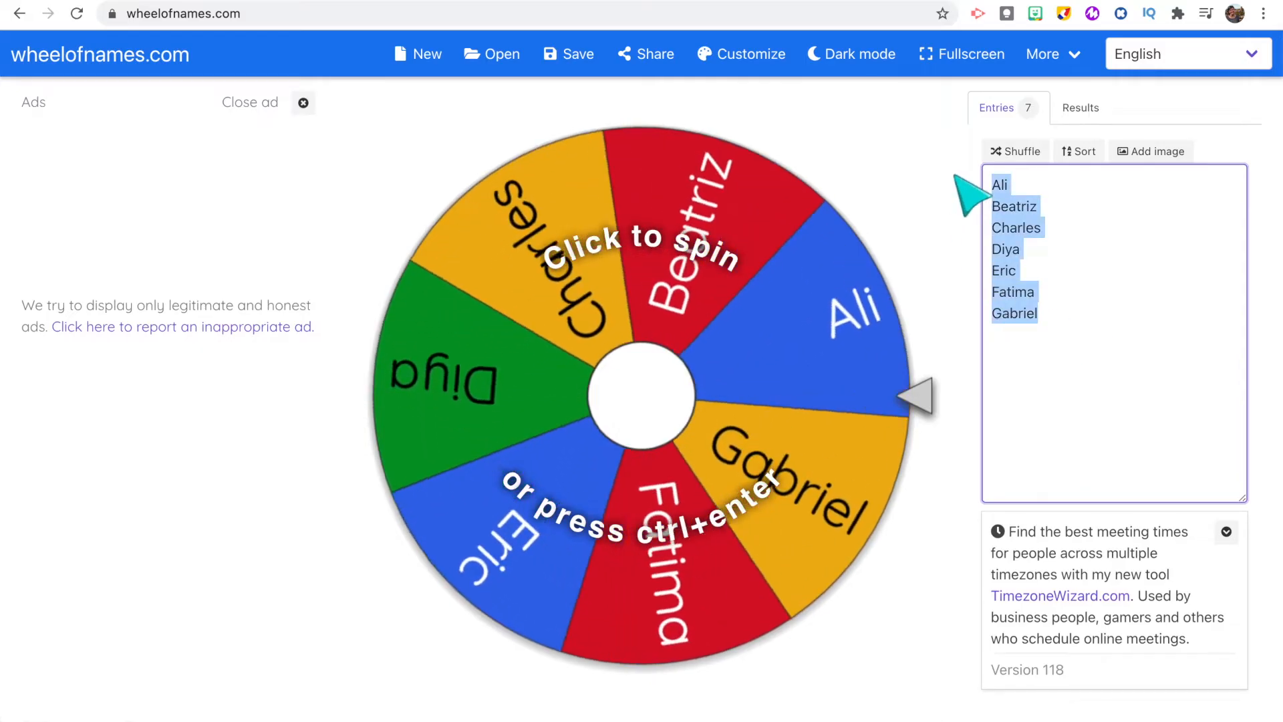
{"action": "key", "text": "BackSpace"}
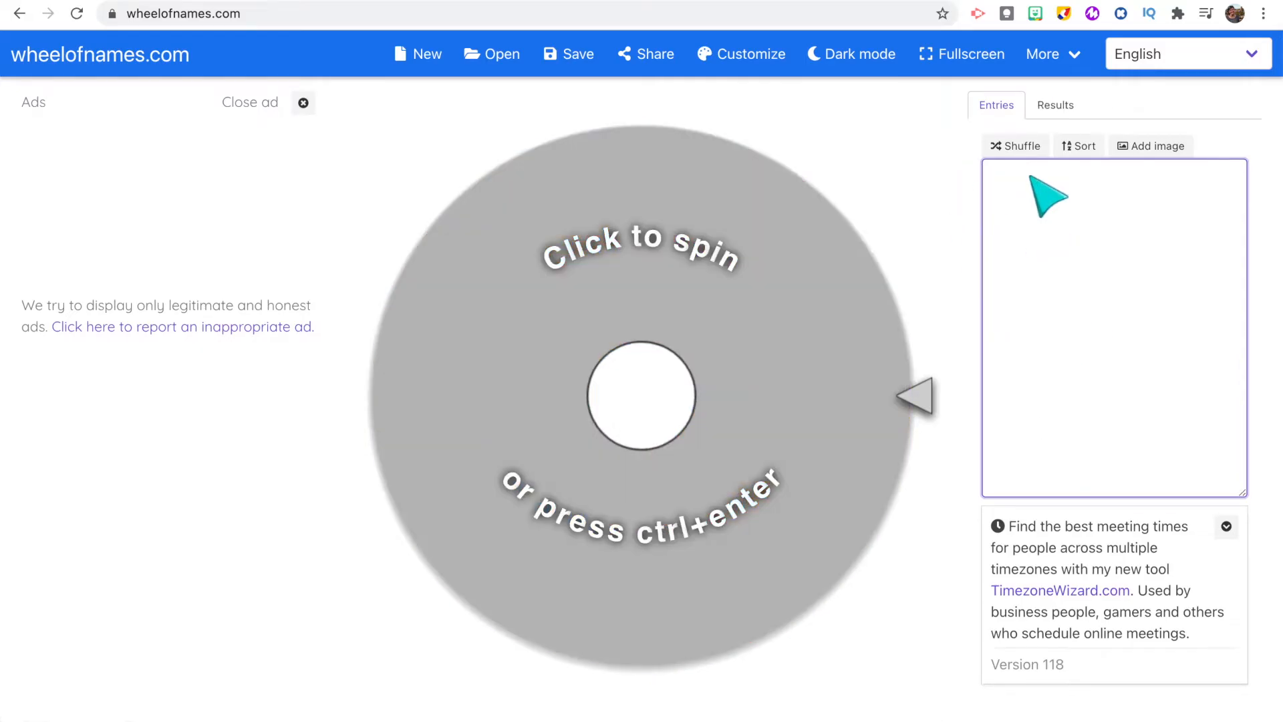
{"action": "type", "text": "Wanda Tony Scott T'Challa Natasha Peter Mary Carol Clint Nick Bruce Pepper Gamora"}
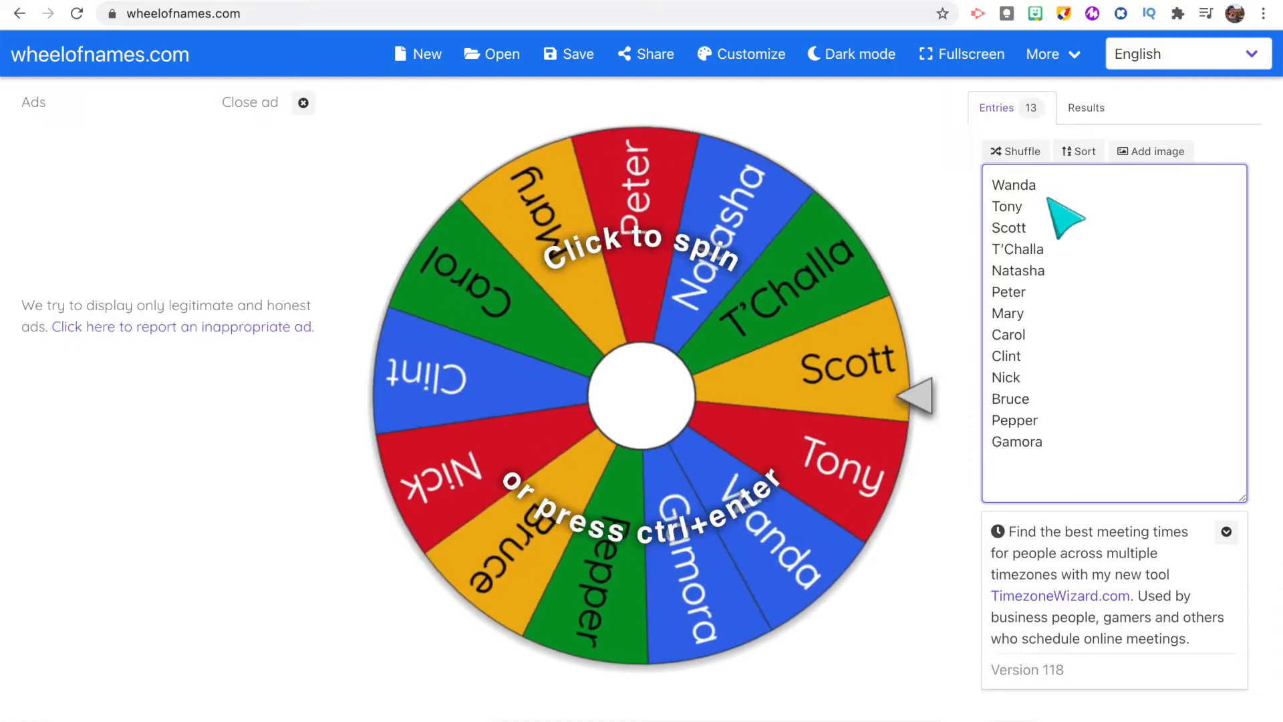
{"action": "left_click", "coordinate": [685, 389]}
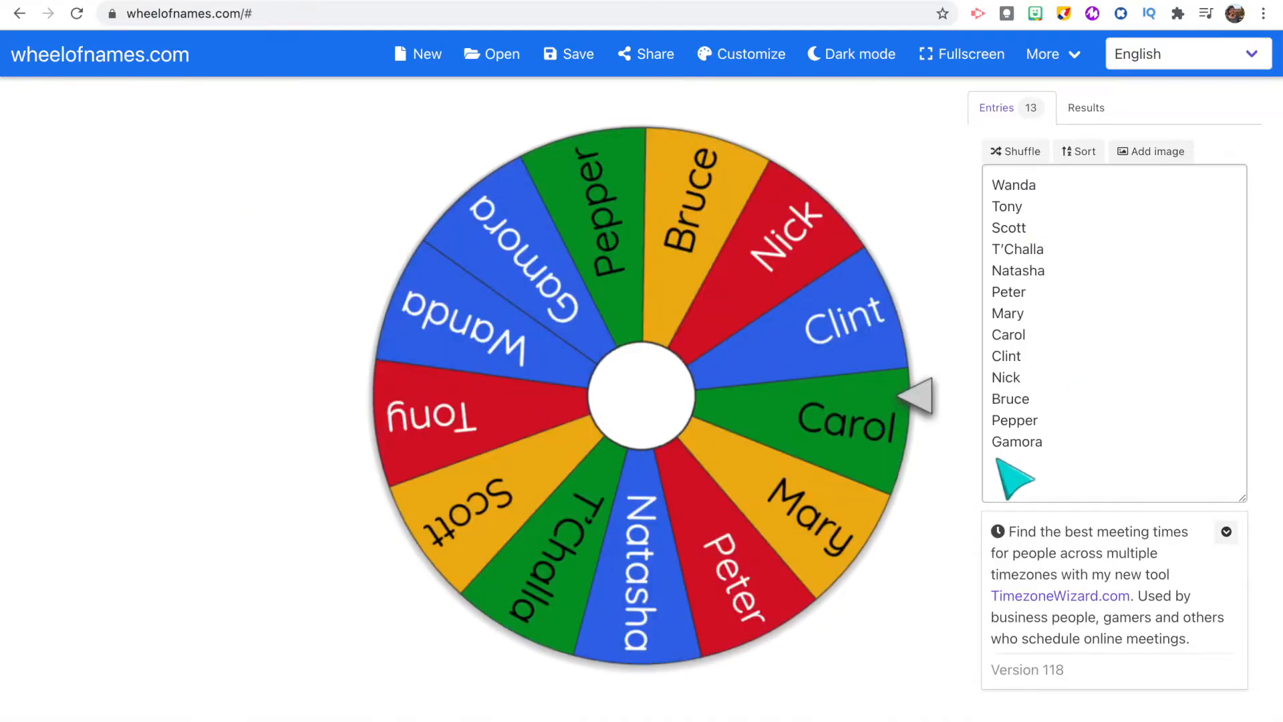
{"action": "left_click", "coordinate": [1057, 460]}
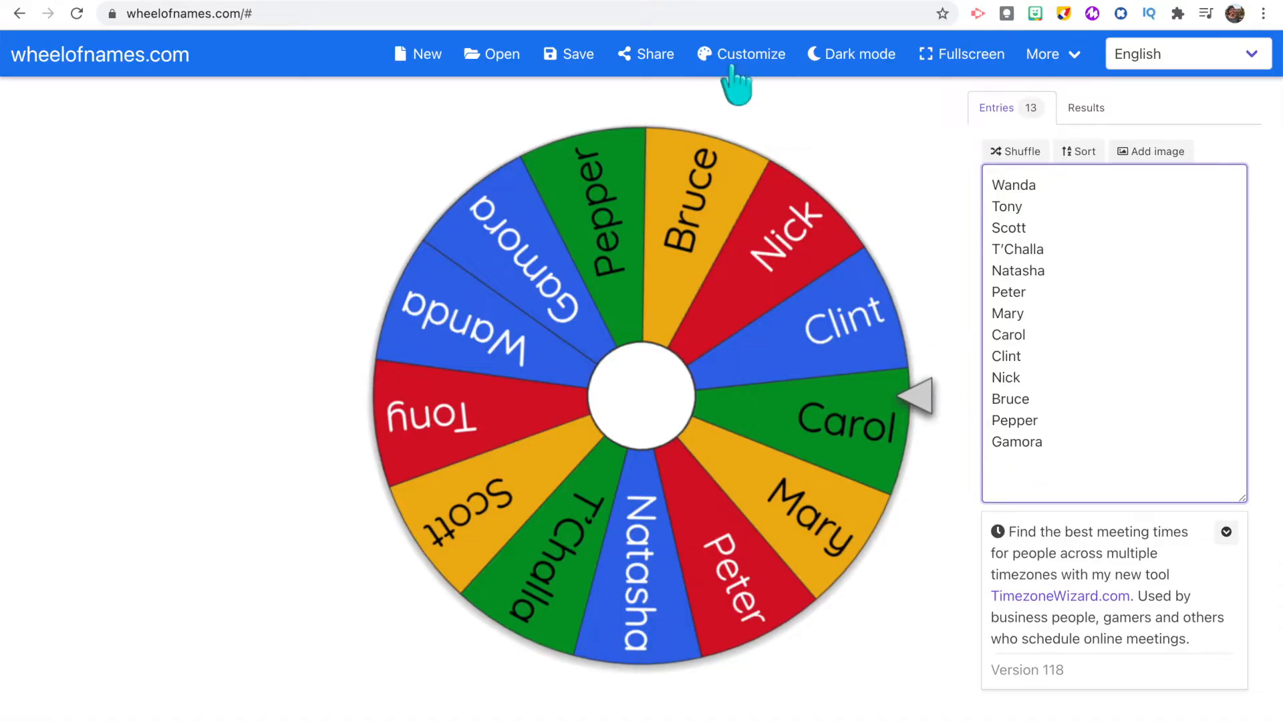
Look through the during-spin sound choices in the wheel customization and set the spin time to about 5 seconds
{"action": "left_click", "coordinate": [759, 65]}
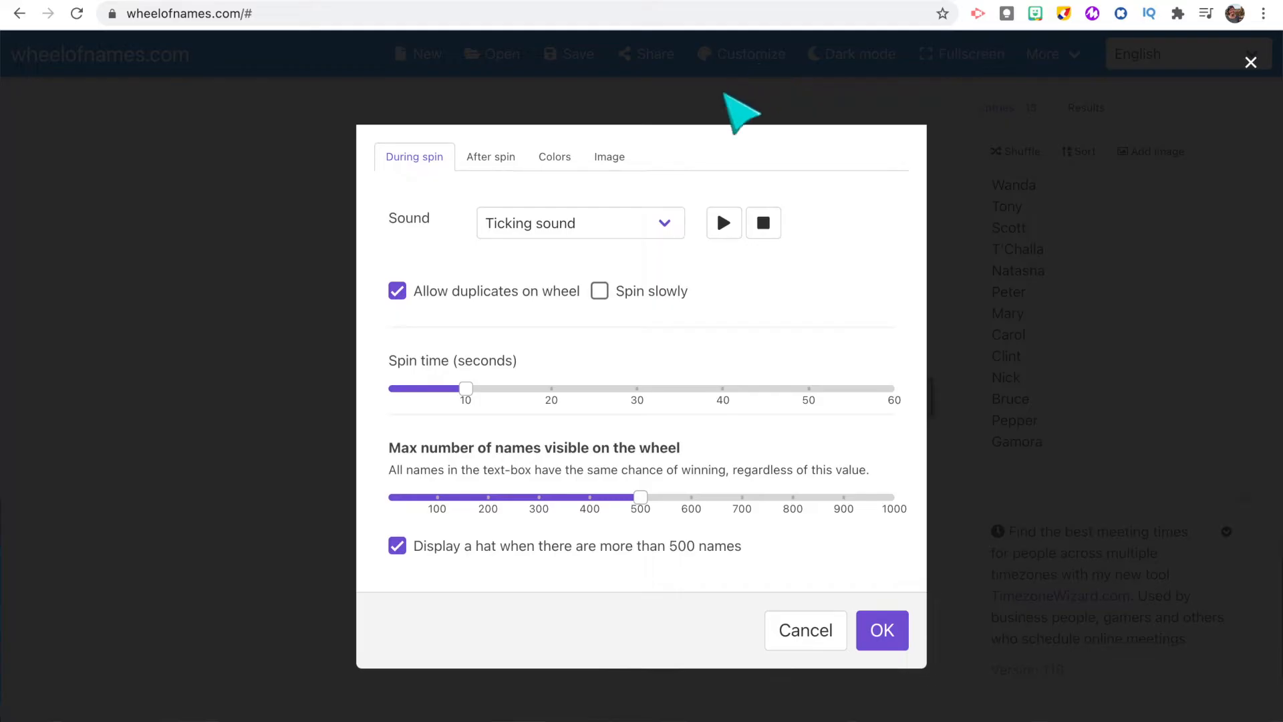
{"action": "left_click", "coordinate": [658, 224]}
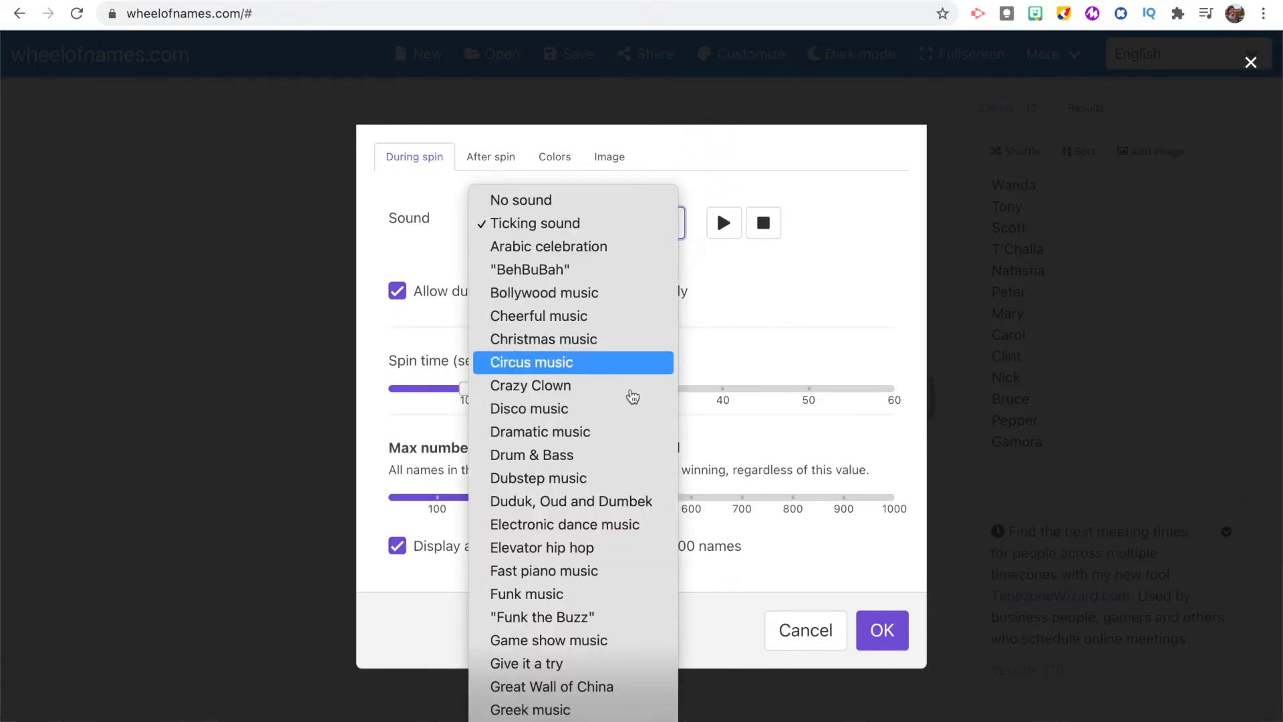
{"action": "scroll", "coordinate": [630, 508], "scroll_direction": "down", "scroll_amount": 10}
{"action": "scroll", "coordinate": [631, 508], "scroll_direction": "up", "scroll_amount": 10}
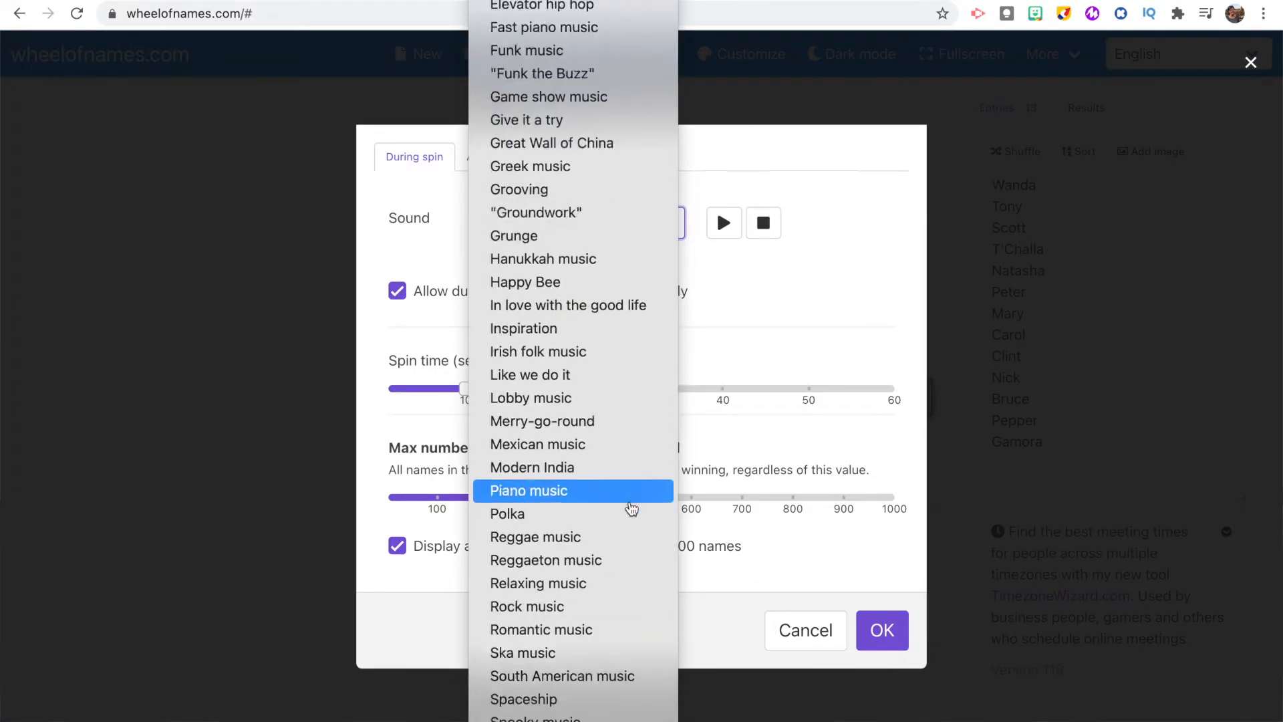
{"action": "left_click", "coordinate": [774, 280]}
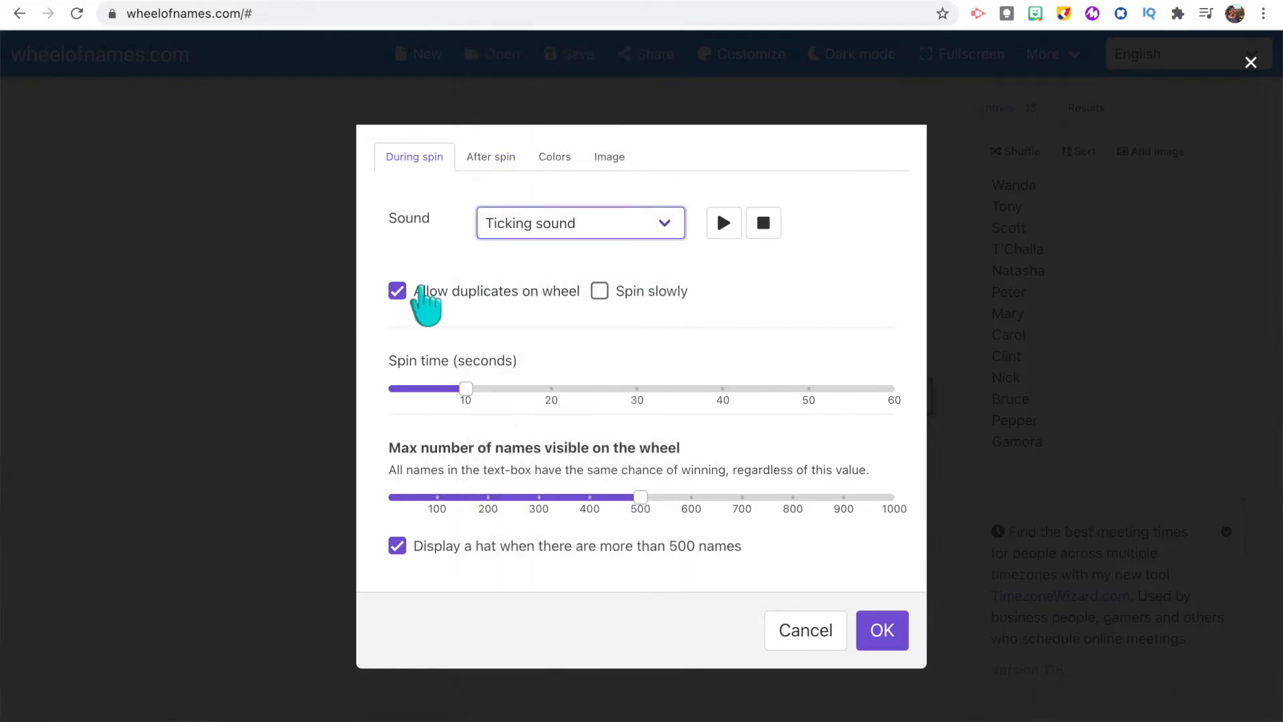
{"action": "left_click_drag", "start_coordinate": [466, 393], "coordinate": [428, 396]}
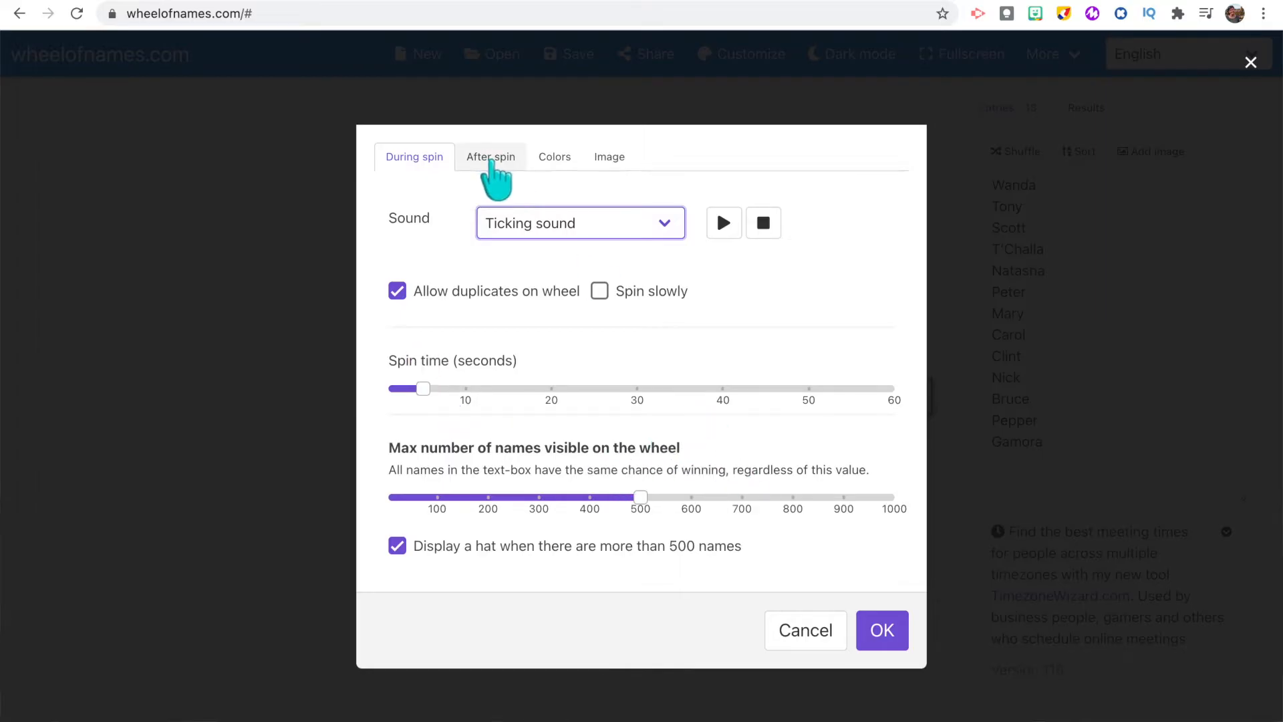
For after the spin, enable the winning entry animation and set the popup message to "Your turn!"
{"action": "left_click", "coordinate": [491, 163]}
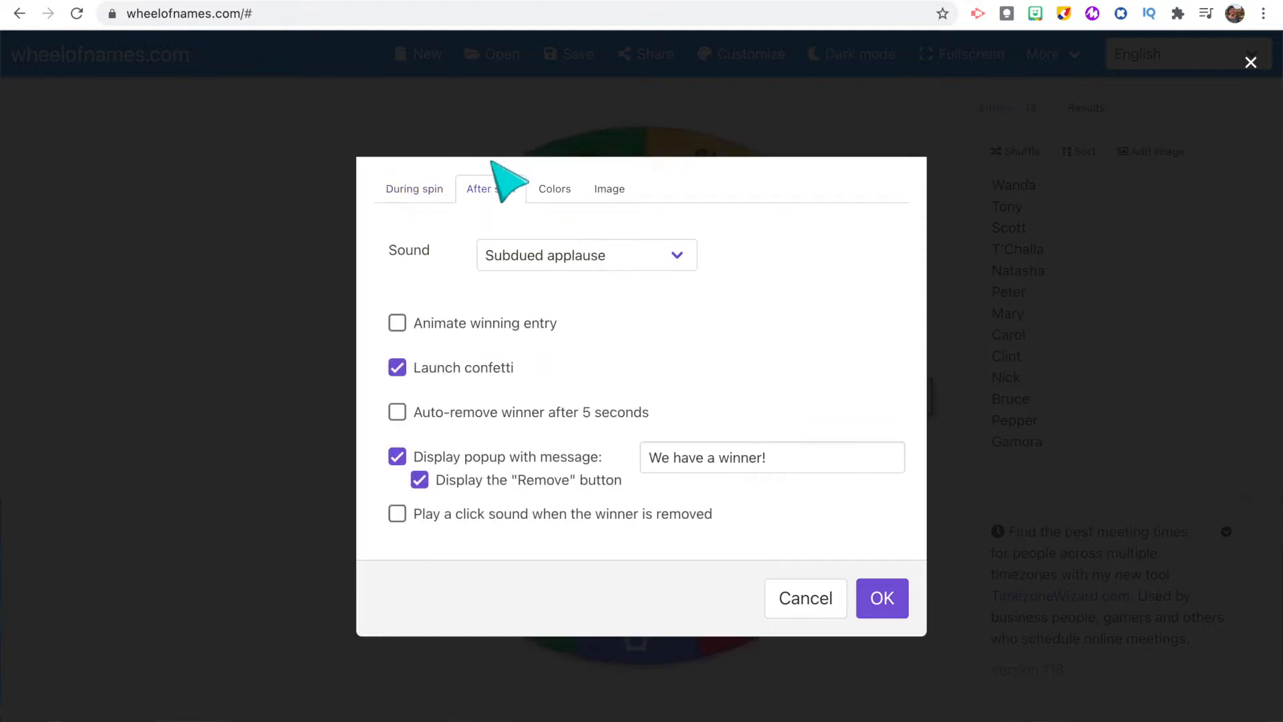
{"action": "left_click", "coordinate": [674, 258]}
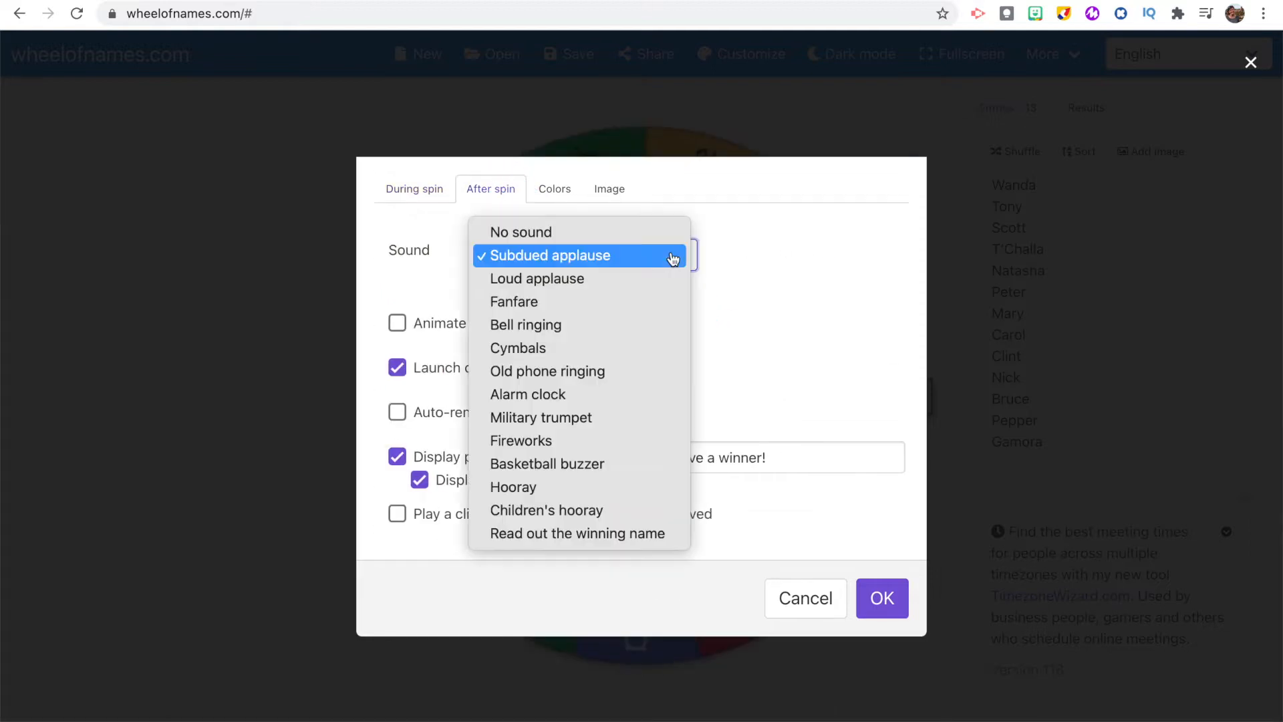
{"action": "left_click", "coordinate": [713, 299]}
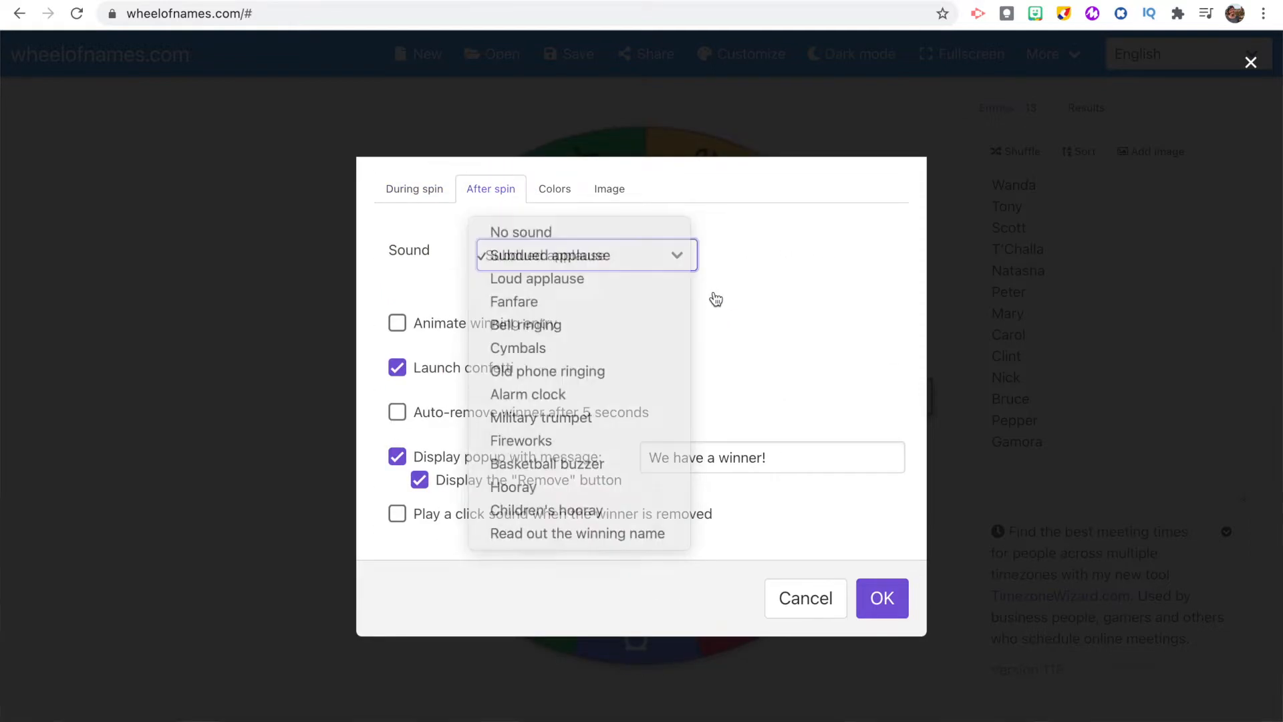
{"action": "left_click", "coordinate": [397, 323]}
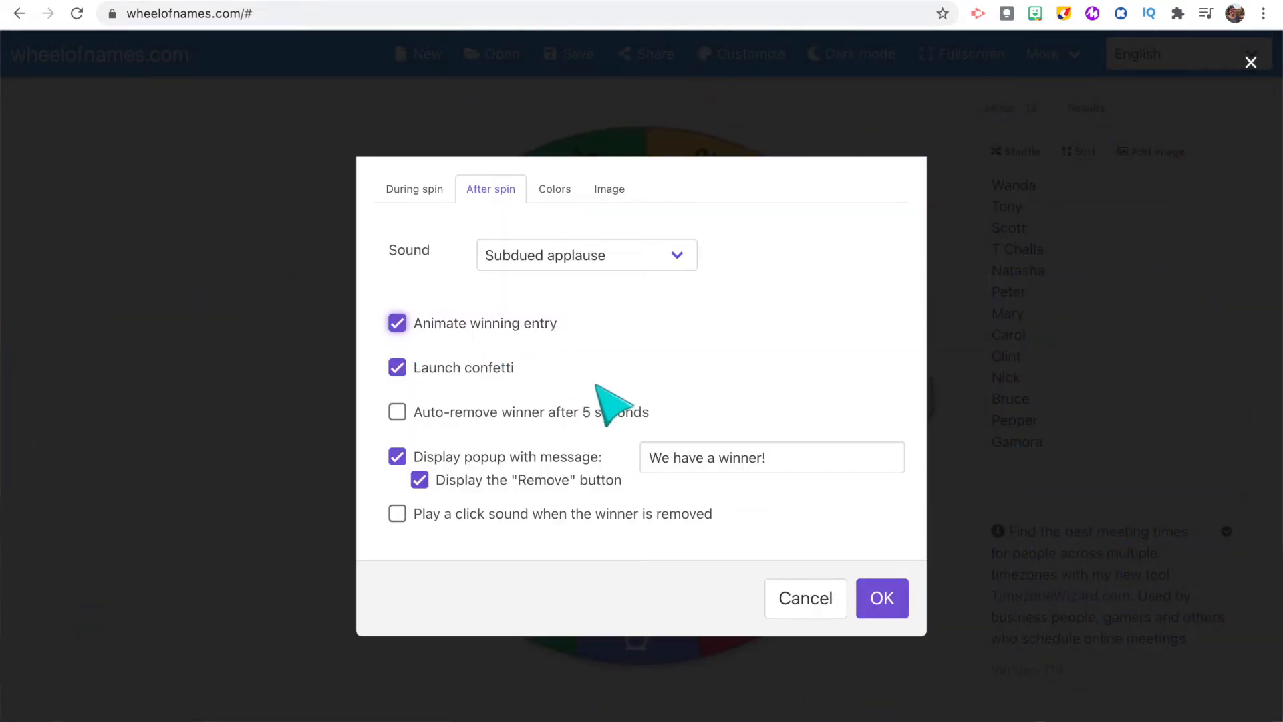
{"action": "left_click", "coordinate": [796, 460]}
{"action": "left_click_drag", "start_coordinate": [794, 459], "coordinate": [648, 457]}
{"action": "type", "text": "Your turn!"}
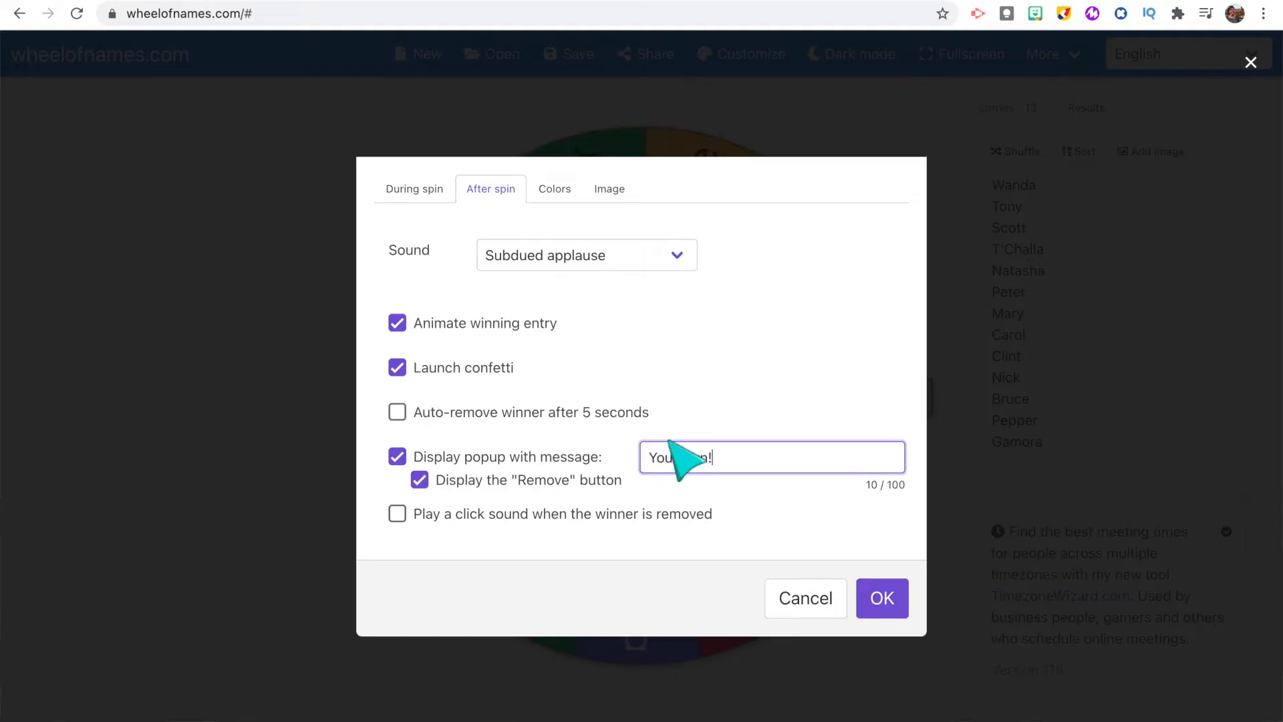
Change the first custom wheel color to pink (RGB 221, 141, 212) and the second to violet (#857AD6)
{"action": "left_click", "coordinate": [556, 190]}
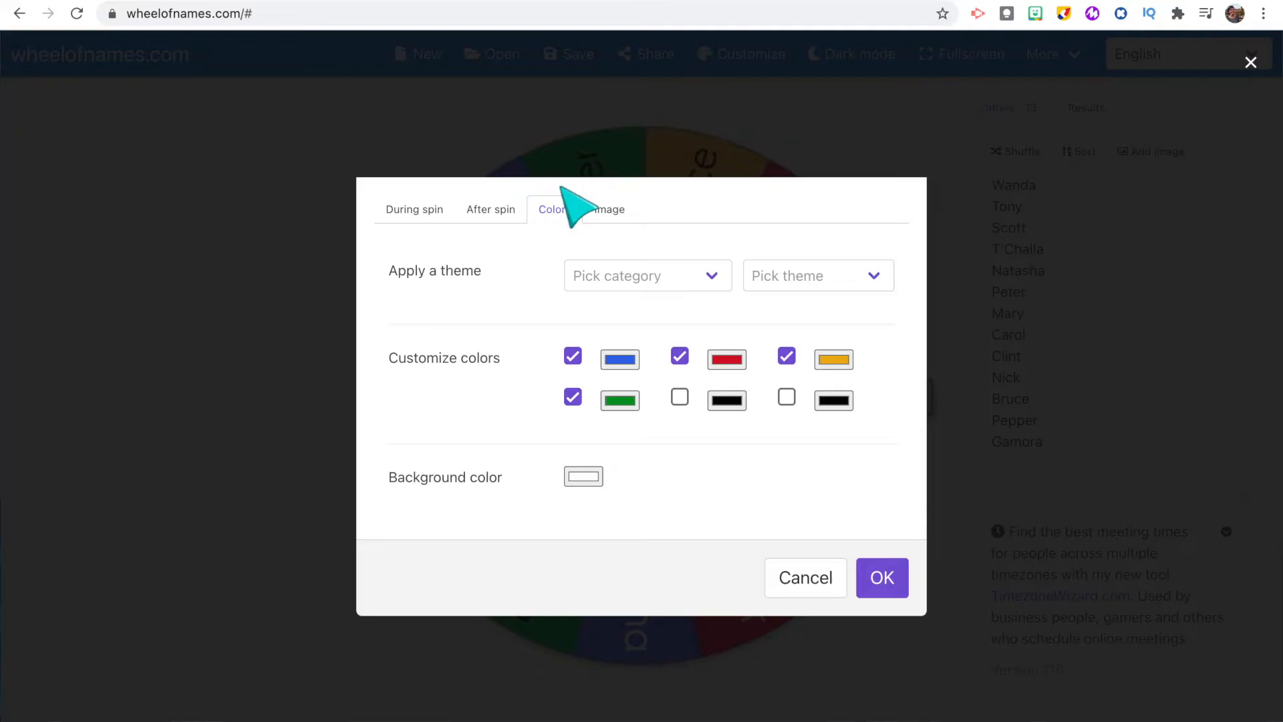
{"action": "left_click", "coordinate": [615, 360]}
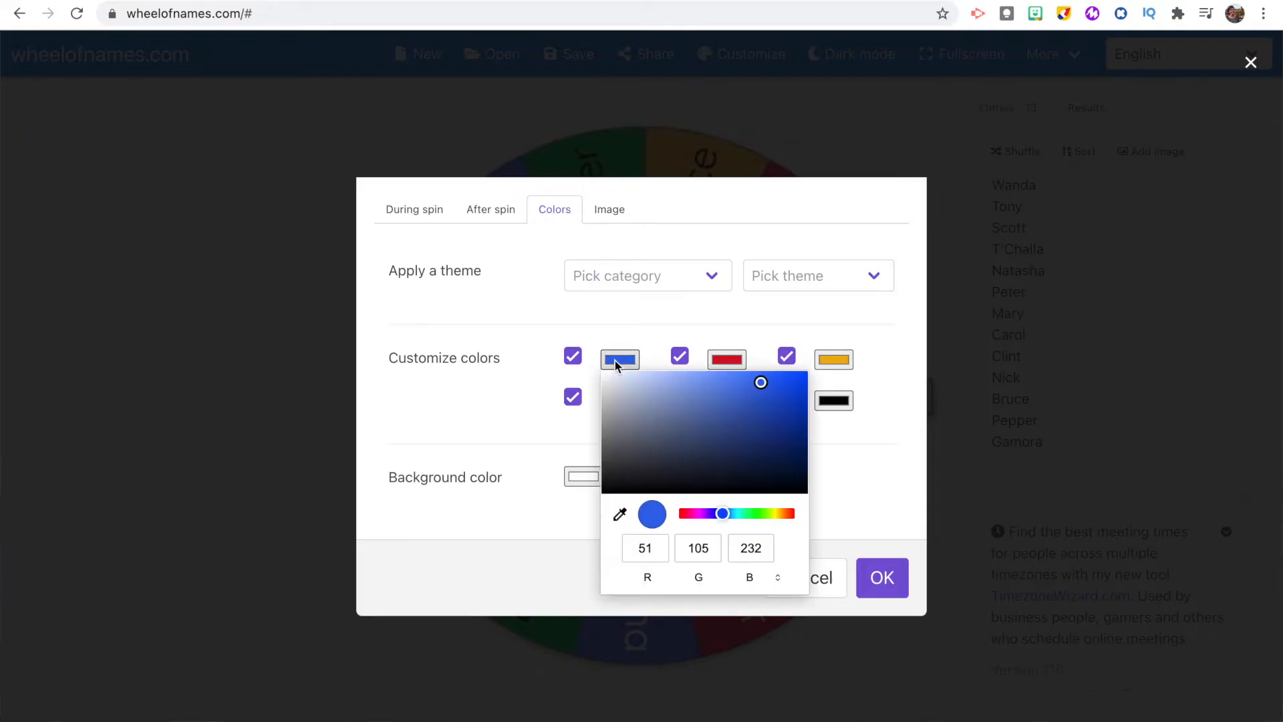
{"action": "left_click", "coordinate": [677, 387]}
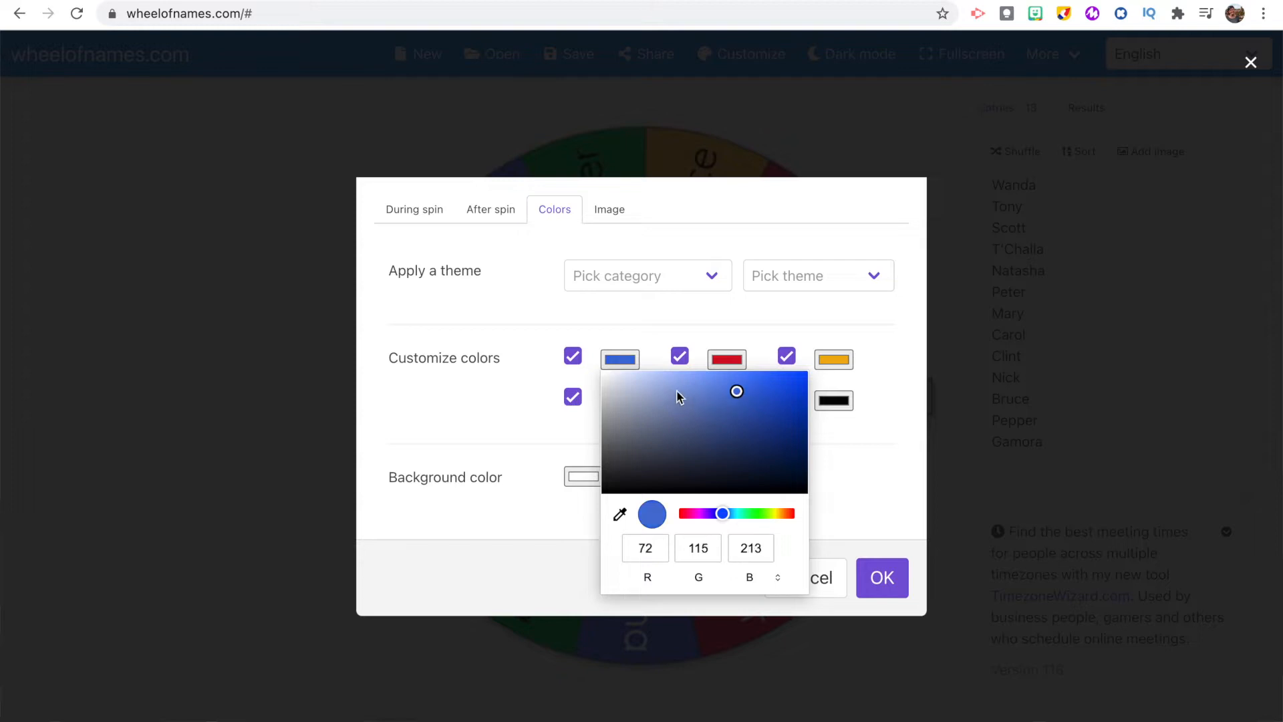
{"action": "left_click_drag", "start_coordinate": [725, 518], "coordinate": [699, 520]}
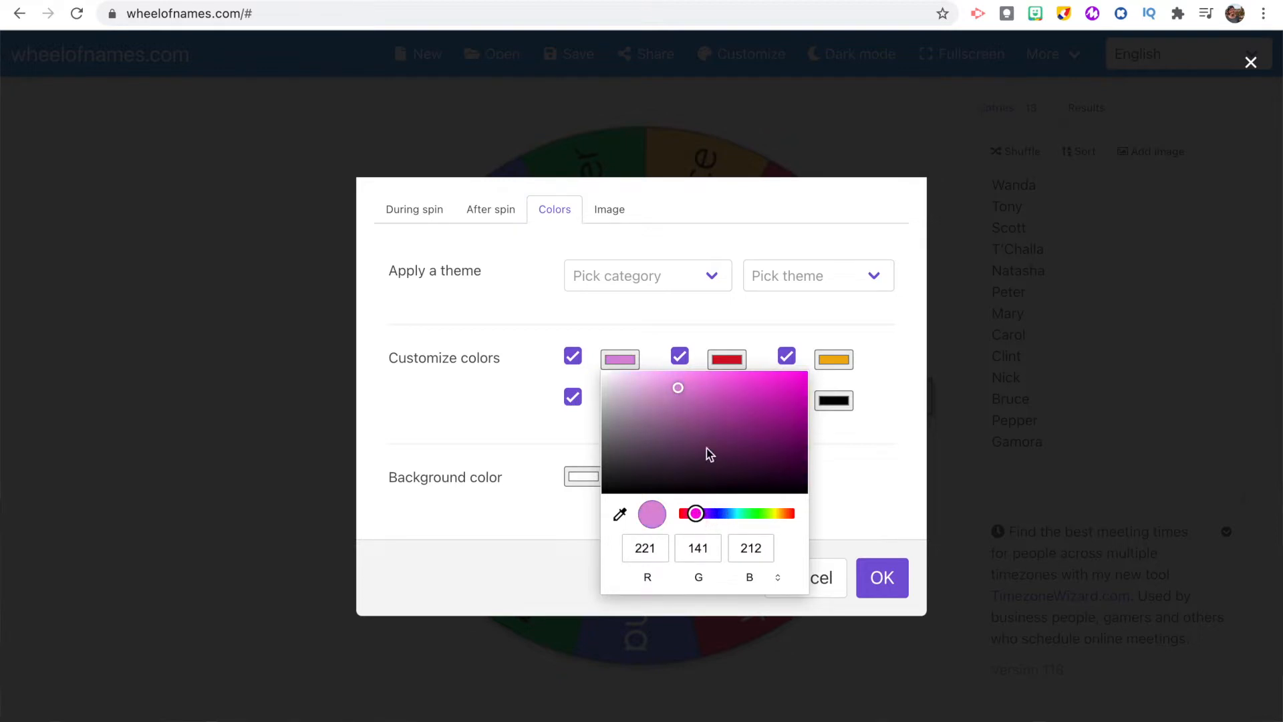
{"action": "left_click", "coordinate": [735, 360]}
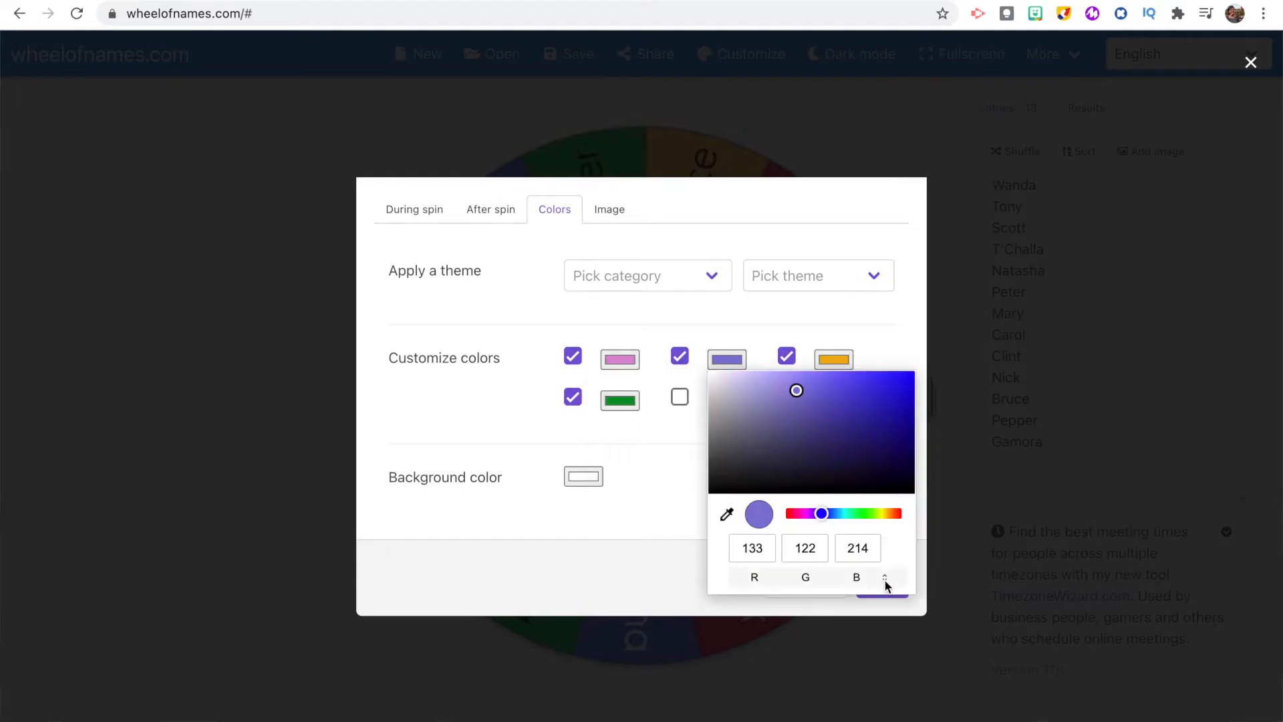
{"action": "left_click", "coordinate": [884, 579]}
{"action": "left_click", "coordinate": [885, 580]}
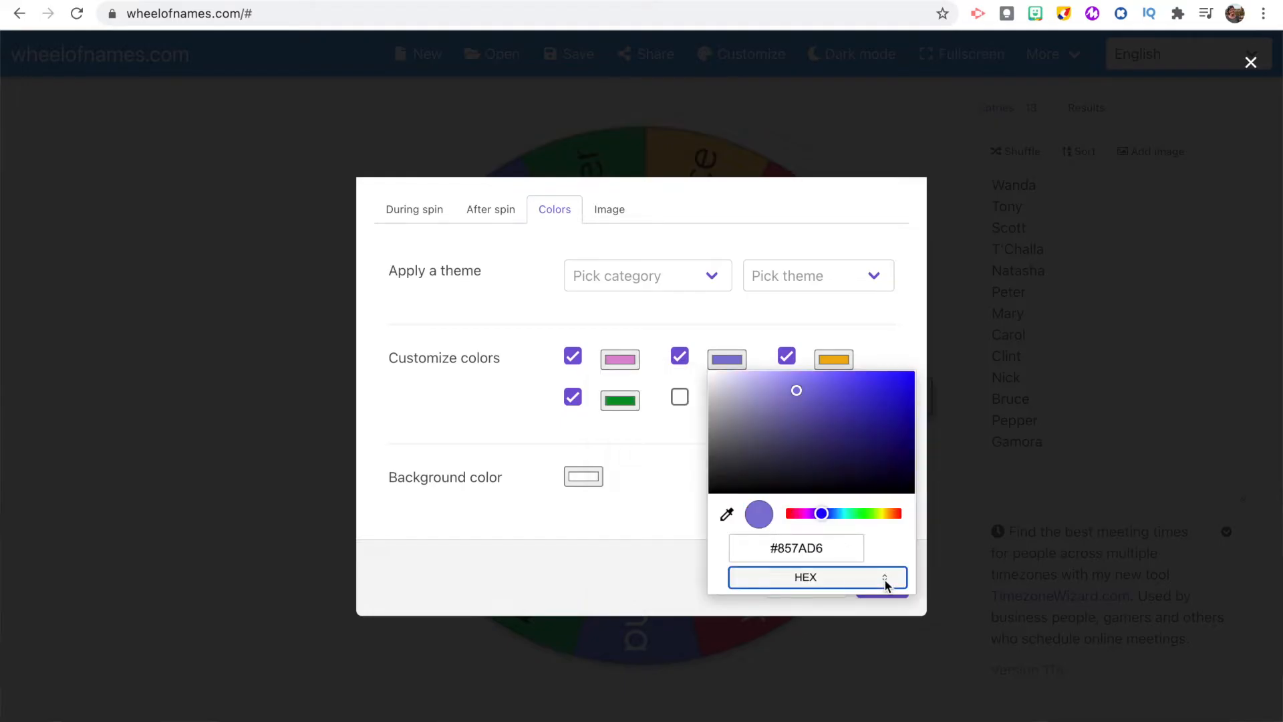
{"action": "left_click", "coordinate": [889, 312]}
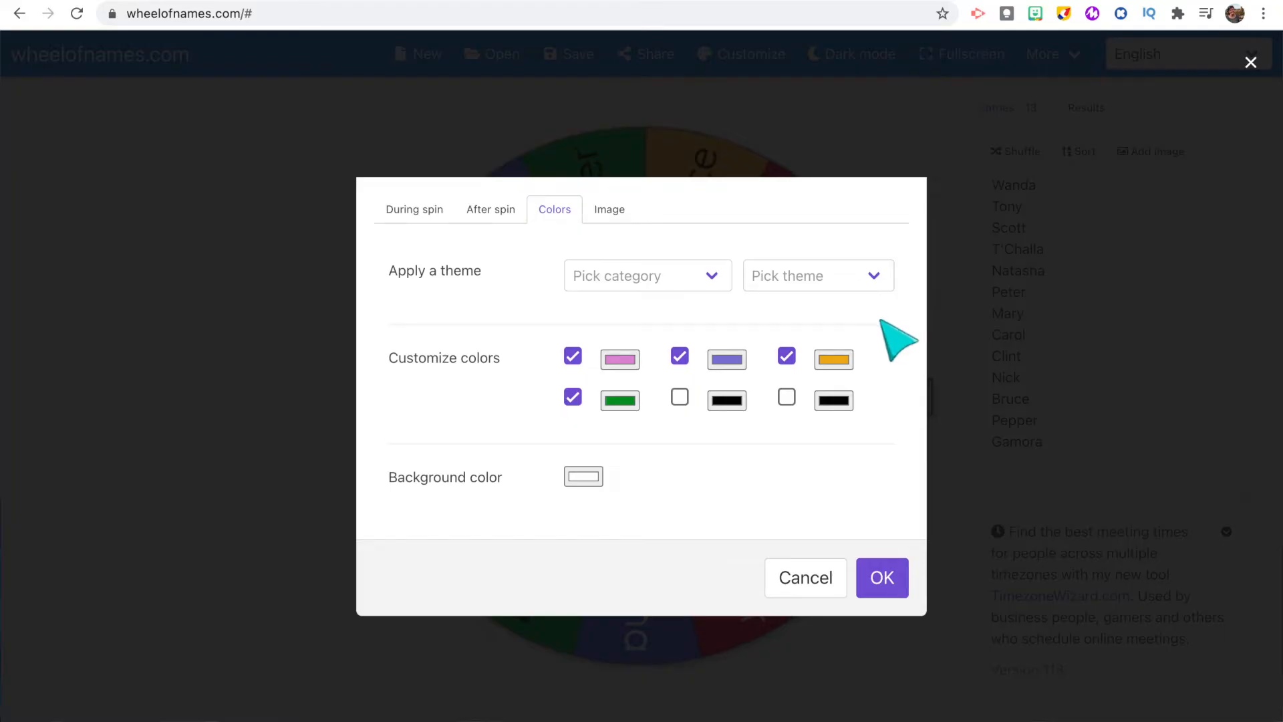
Apply the "Summer pool party" color theme from the Seasons category to the wheel
{"action": "left_click", "coordinate": [687, 278]}
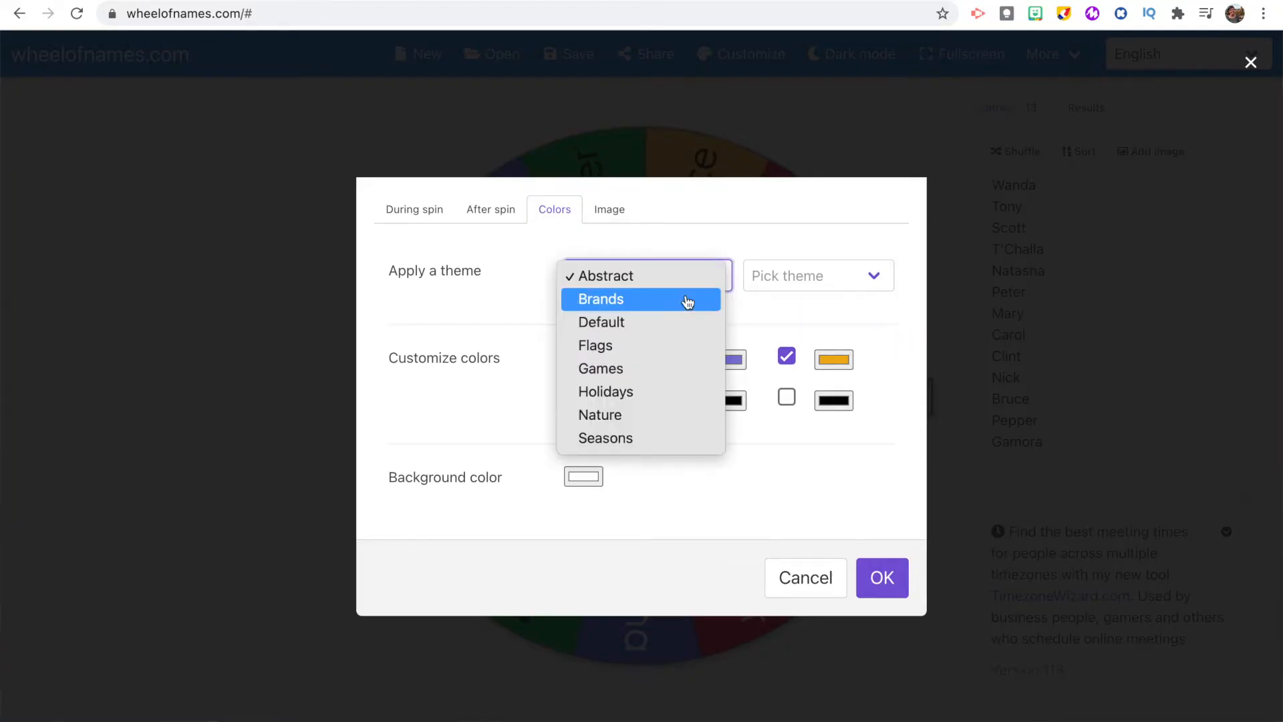
{"action": "left_click", "coordinate": [687, 440]}
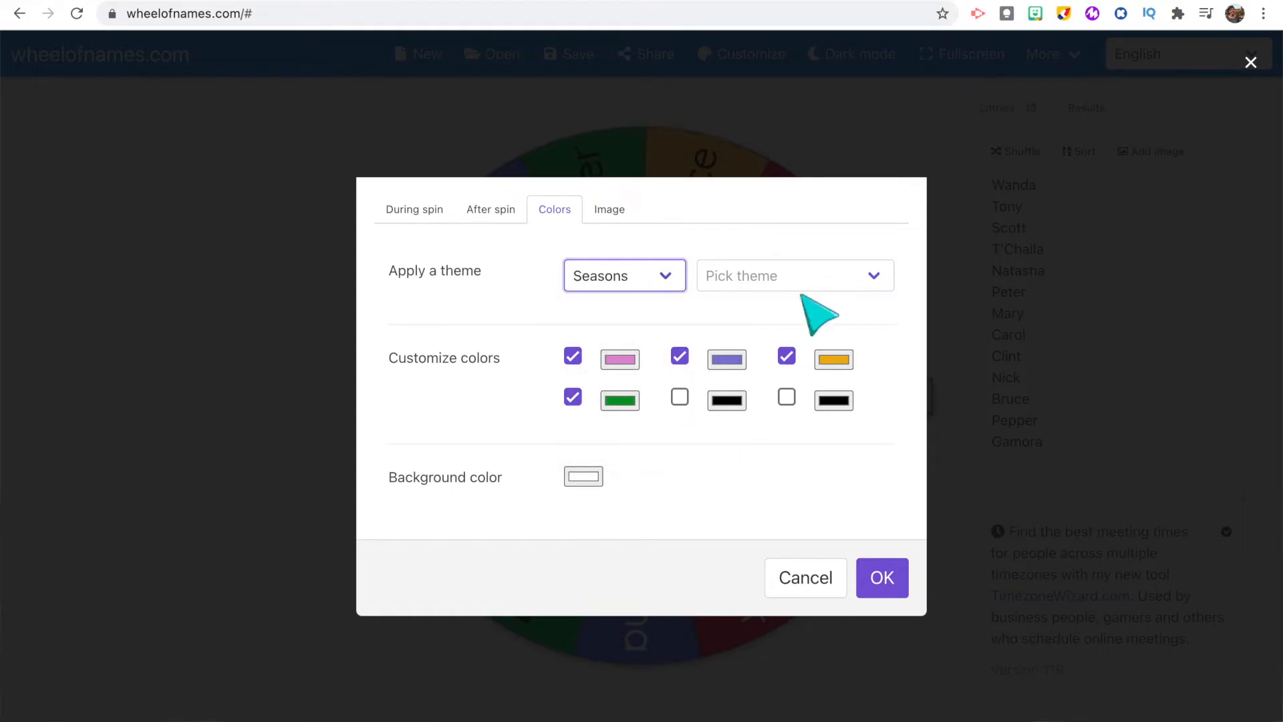
{"action": "left_click", "coordinate": [819, 283]}
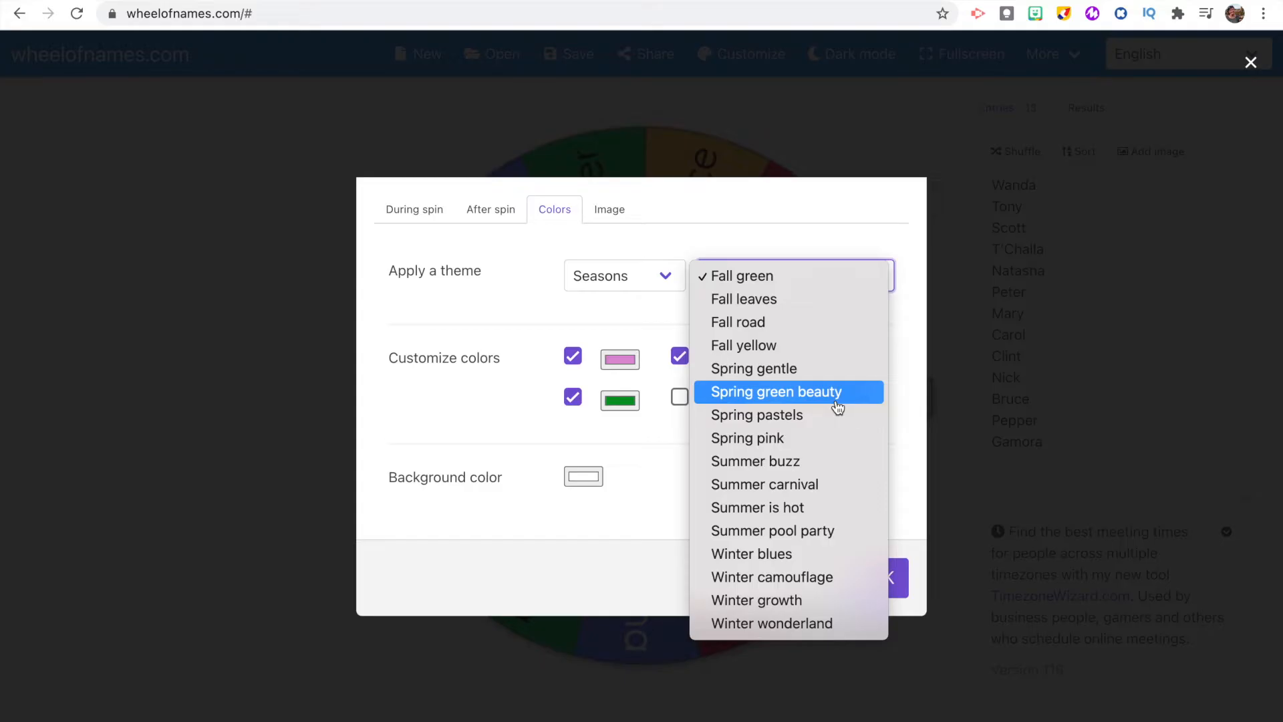
{"action": "left_click", "coordinate": [853, 533]}
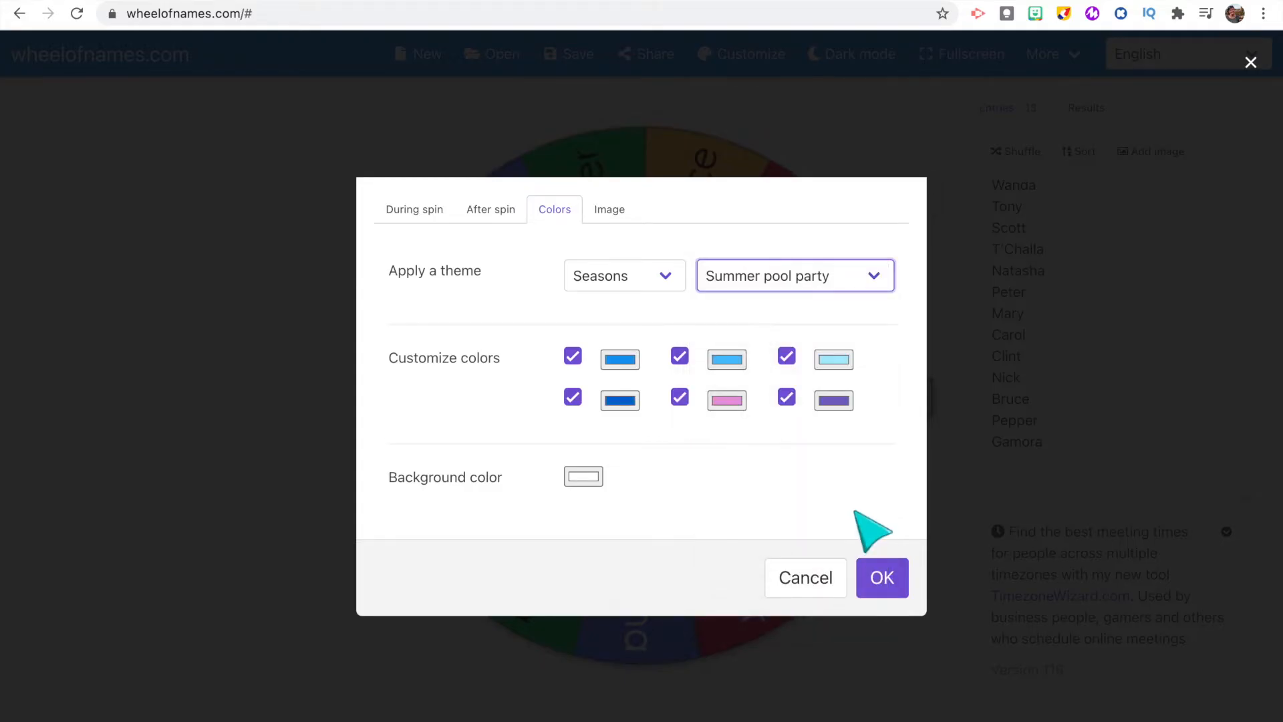
Place the Globe gallery image in the center of the wheel, apply the customizations and spin the wheel
{"action": "left_click", "coordinate": [611, 211]}
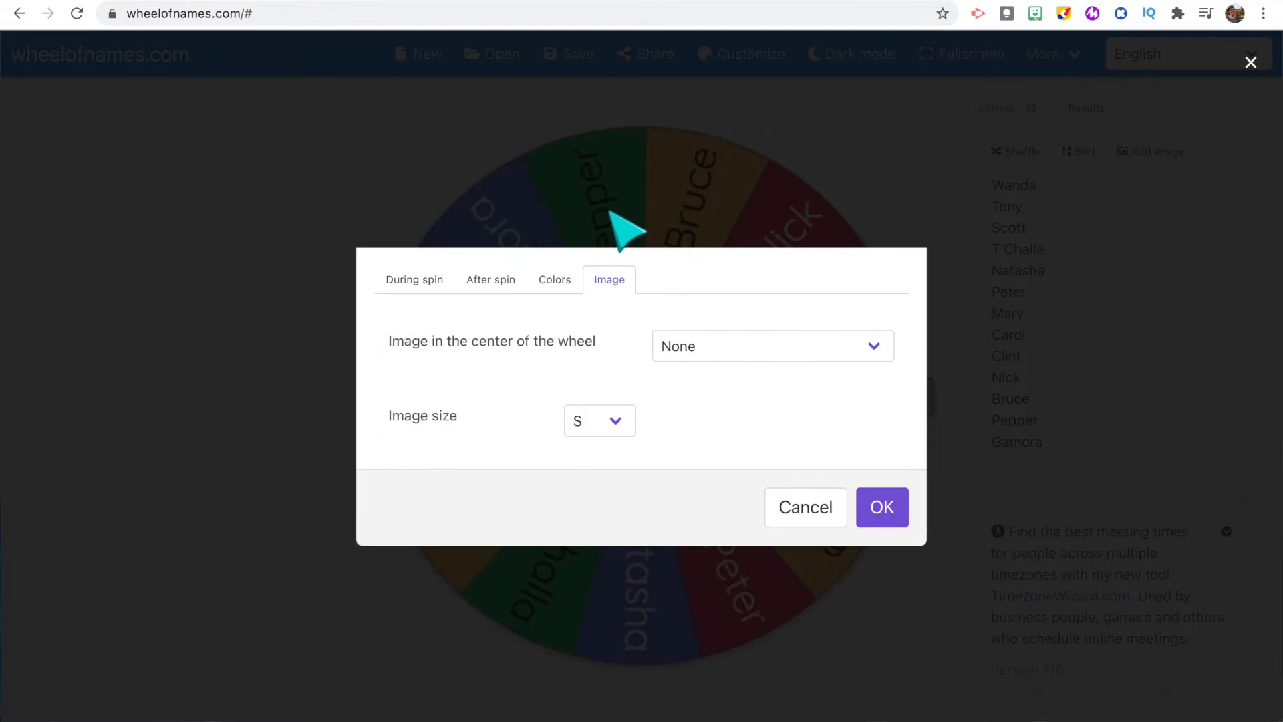
{"action": "left_click", "coordinate": [792, 352]}
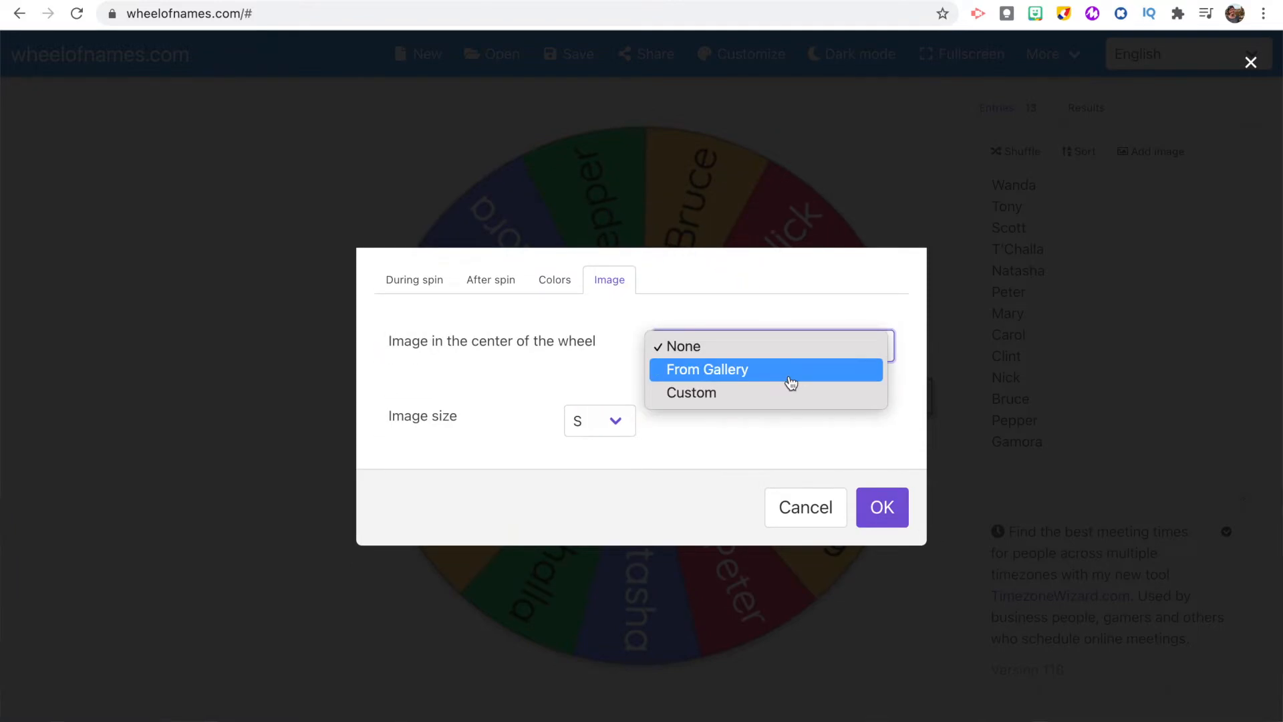
{"action": "left_click", "coordinate": [790, 369]}
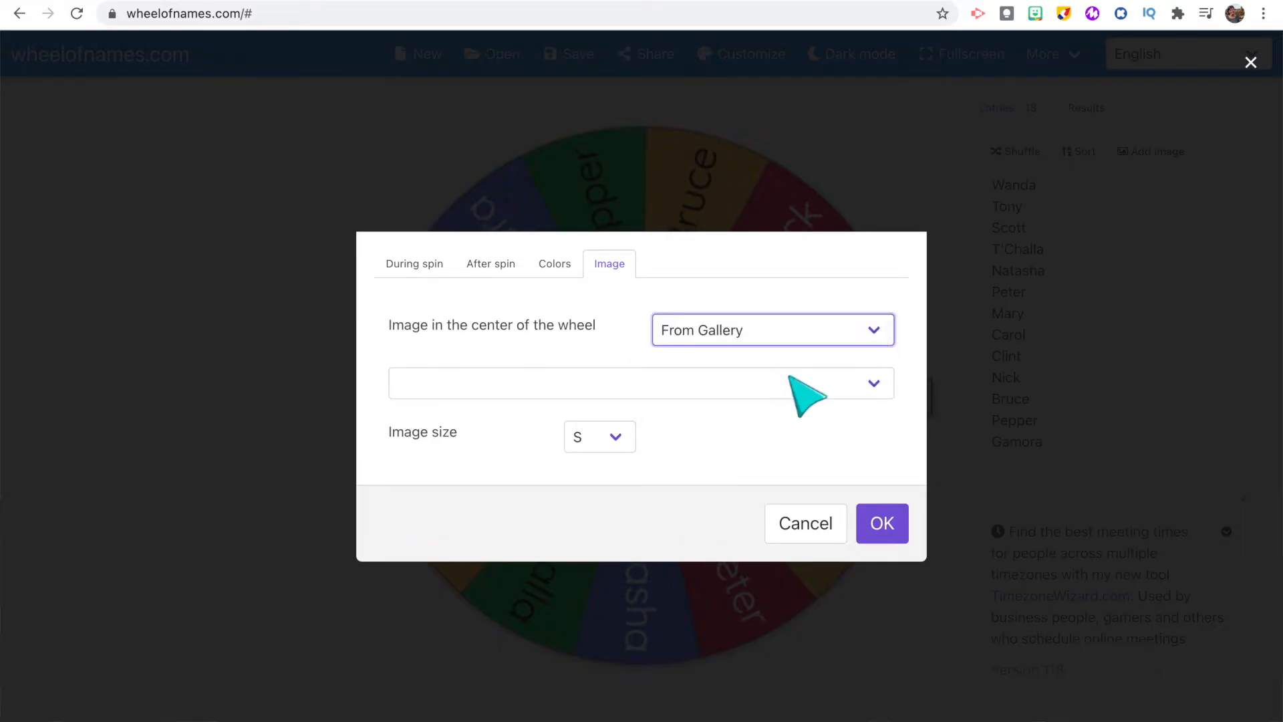
{"action": "left_click", "coordinate": [791, 381]}
{"action": "scroll", "coordinate": [782, 508], "scroll_direction": "down", "scroll_amount": 5}
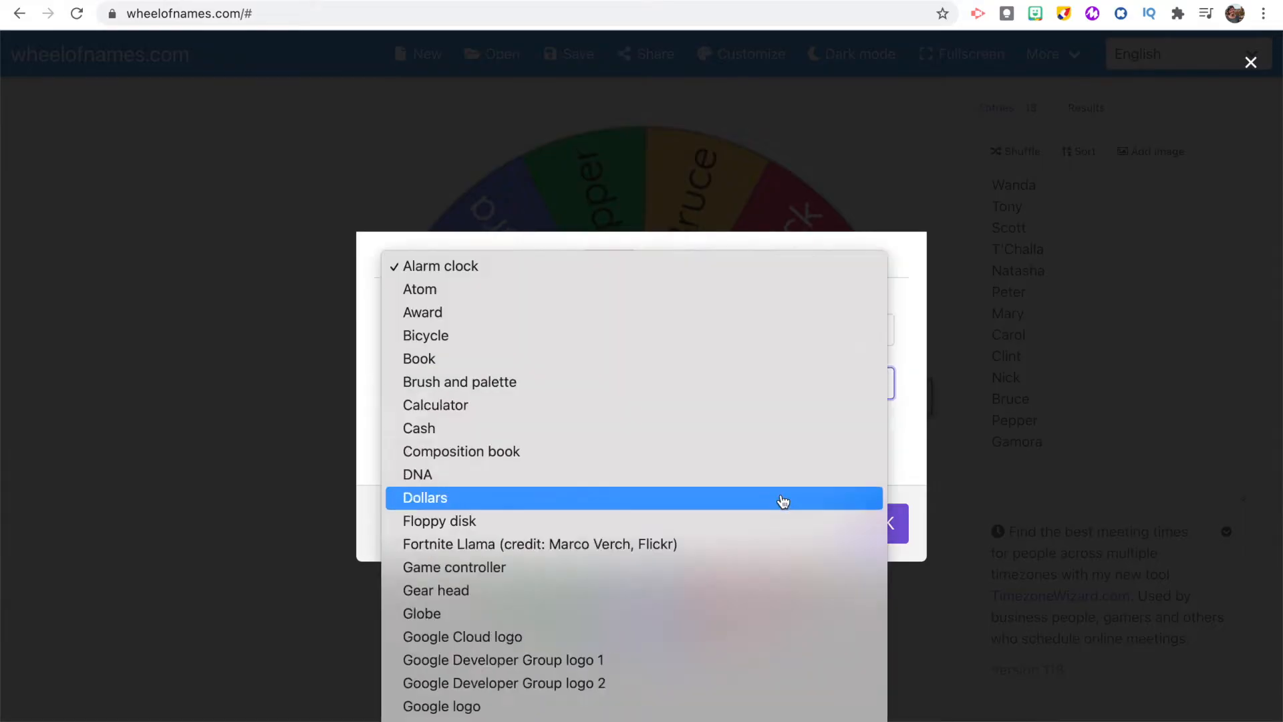
{"action": "left_click", "coordinate": [768, 522]}
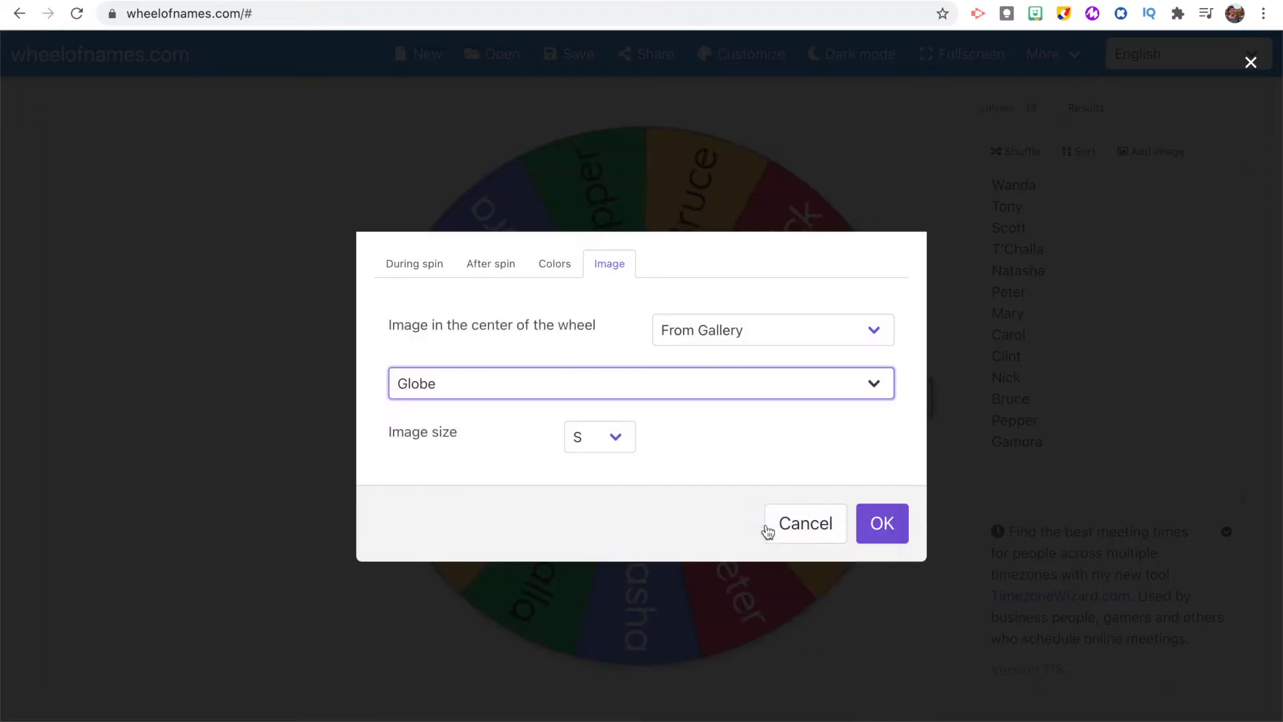
{"action": "left_click", "coordinate": [875, 527]}
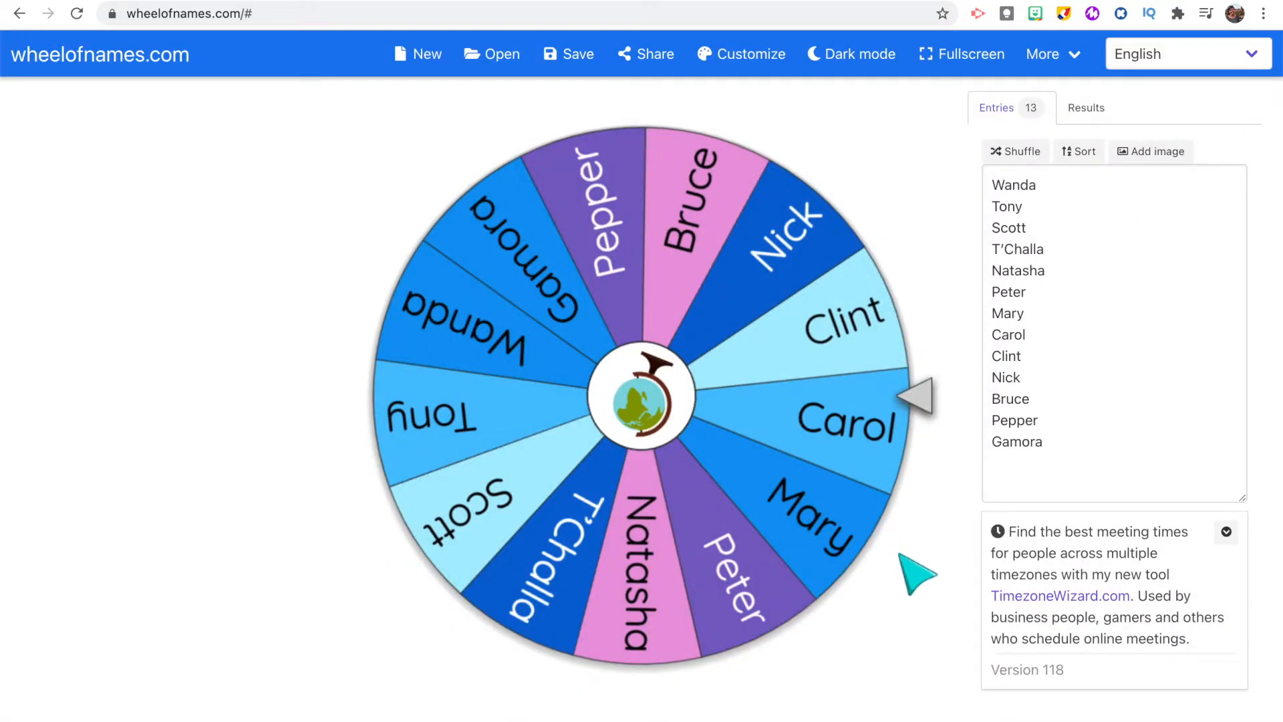
{"action": "left_click", "coordinate": [762, 388]}
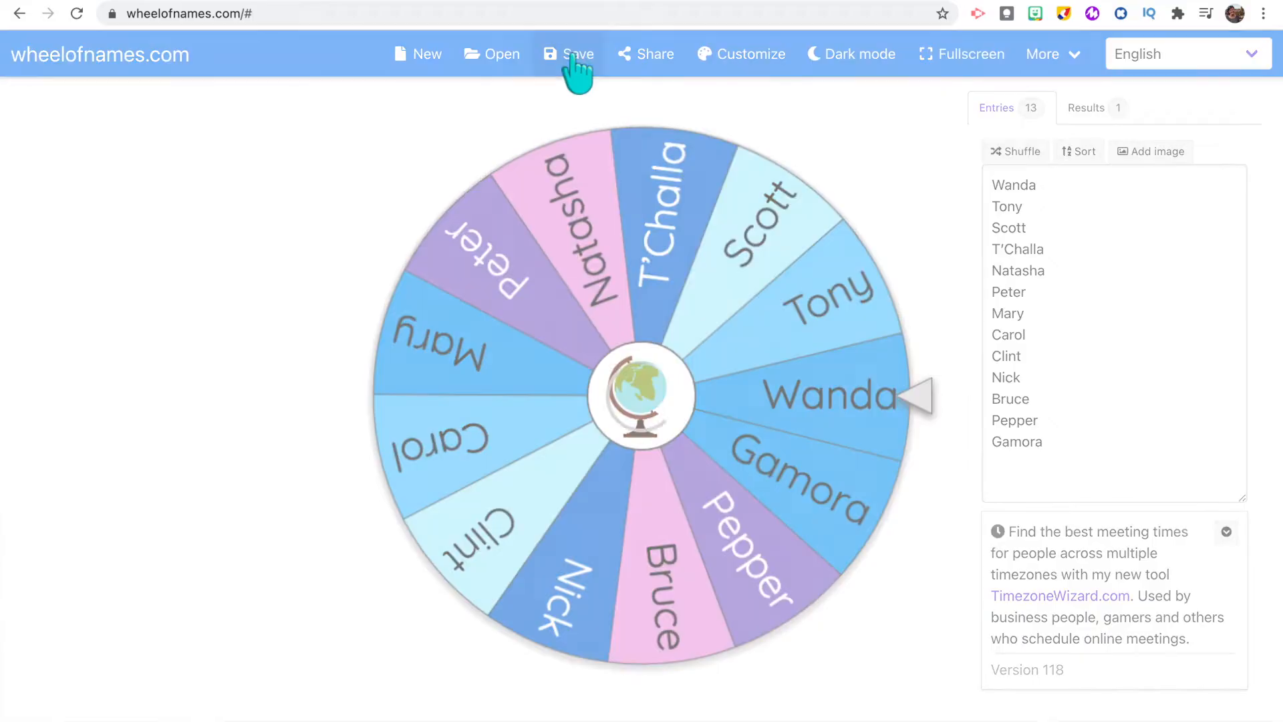
Save the customized wheel under the name "Names"
{"action": "left_click", "coordinate": [574, 56]}
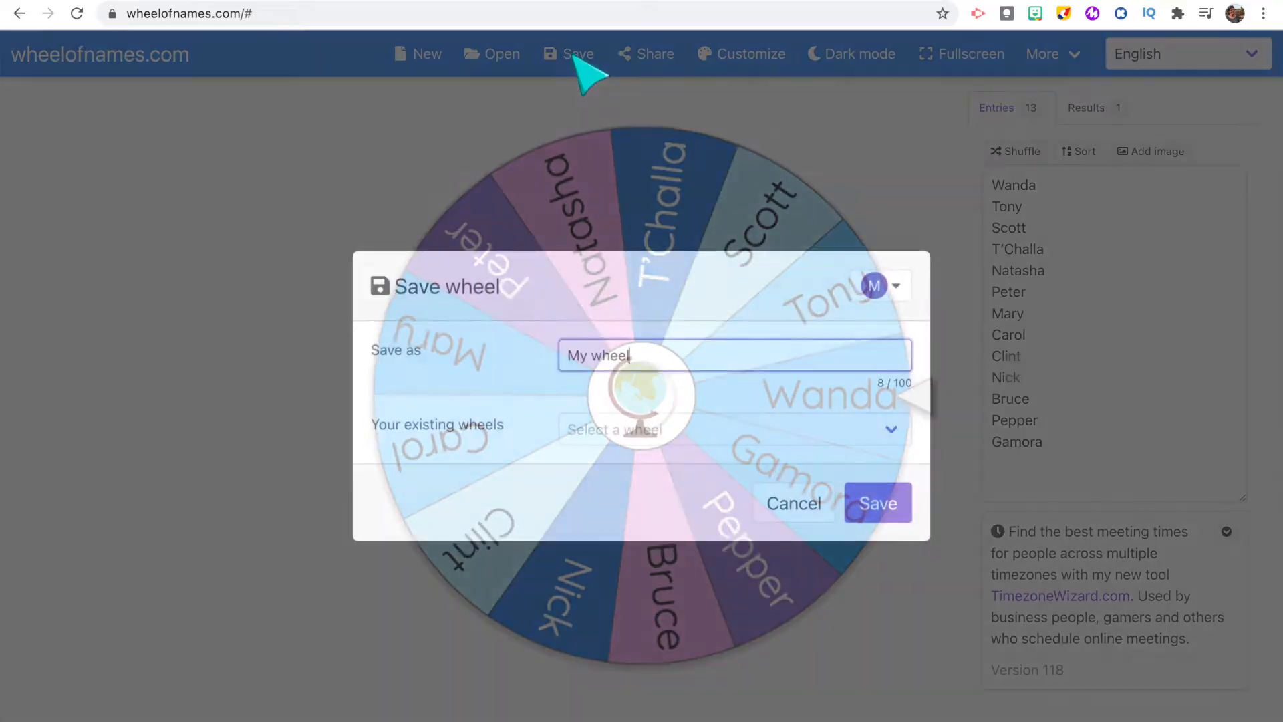
{"action": "left_click_drag", "start_coordinate": [665, 356], "coordinate": [571, 356]}
{"action": "type", "text": "Names"}
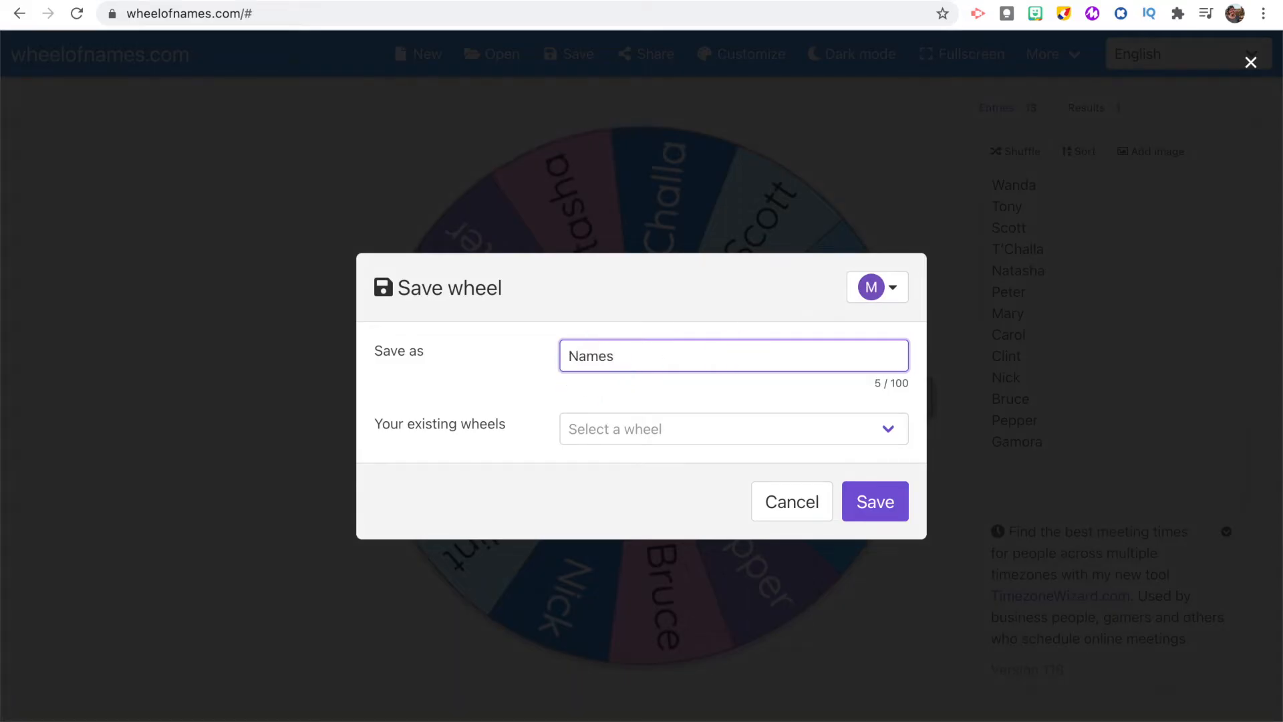
{"action": "left_click", "coordinate": [881, 506]}
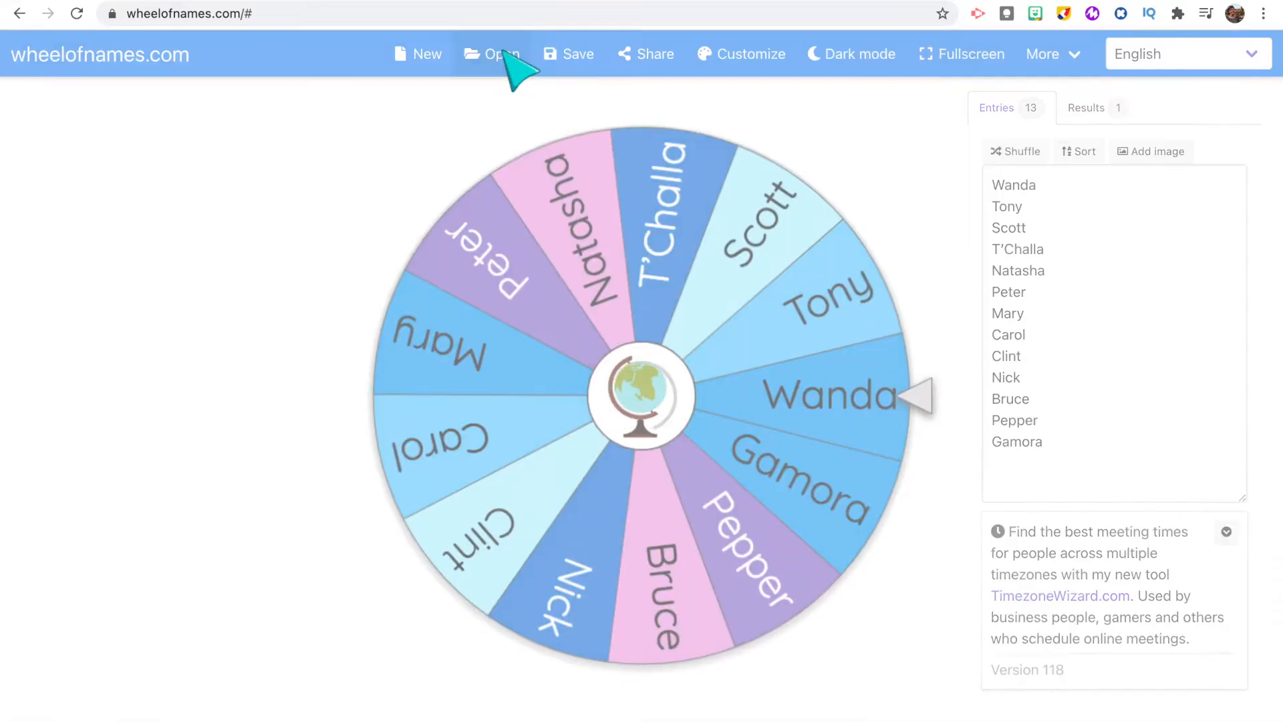
Open the list of saved wheels
{"action": "left_click", "coordinate": [507, 56]}
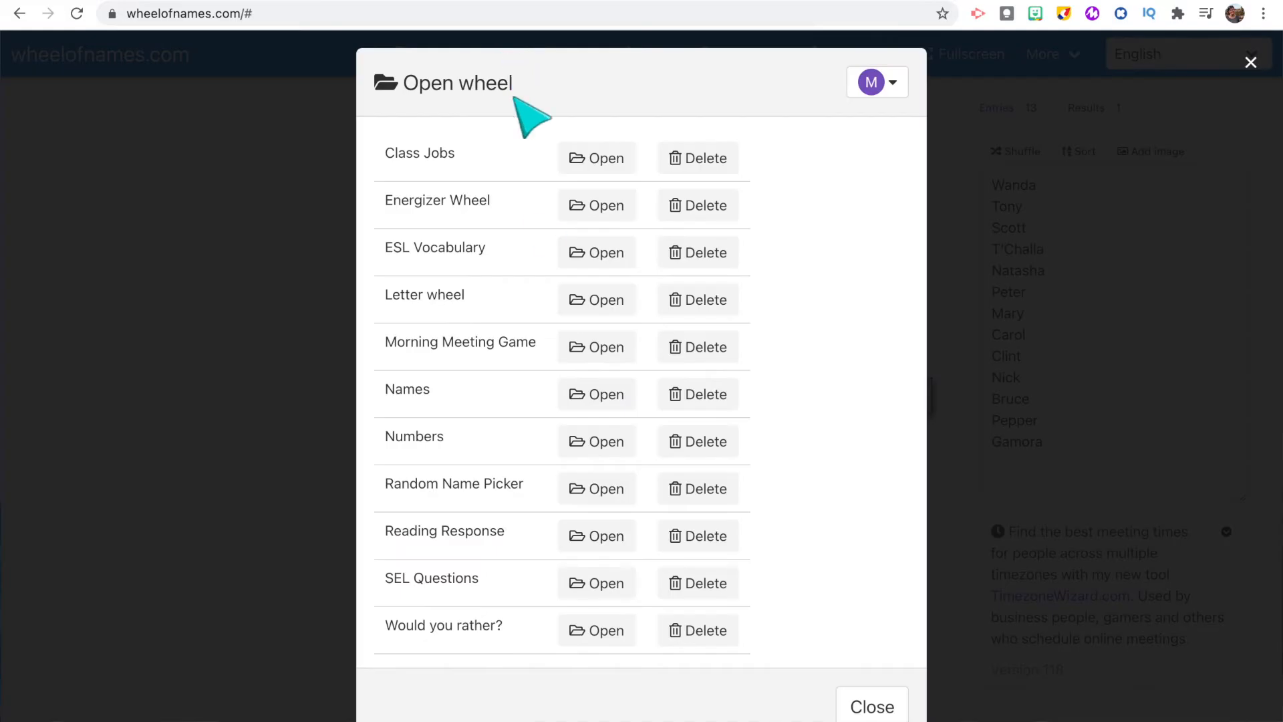